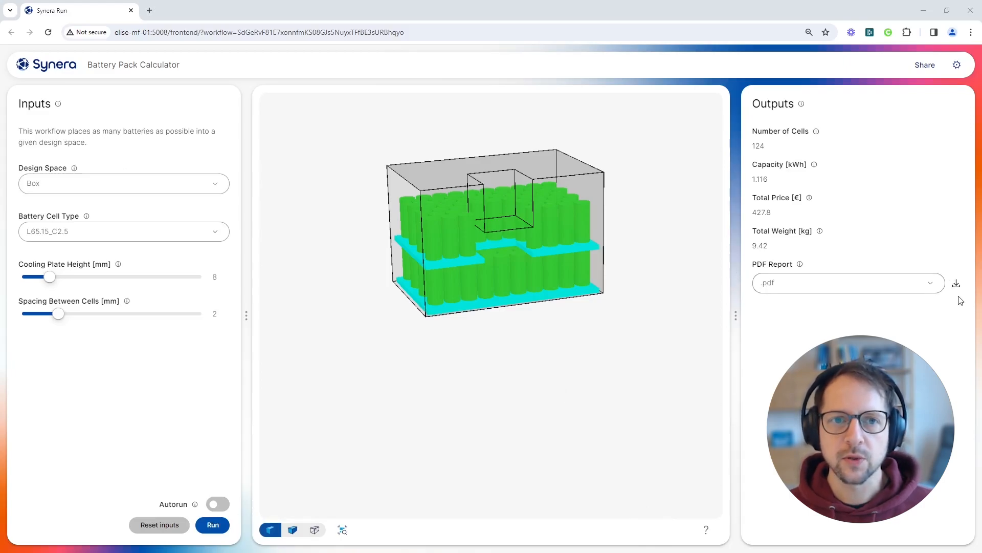
{"action": "left_click_drag", "start_coordinate": [676, 7], "coordinate": [0, 118]}
{"action": "left_click_drag", "start_coordinate": [478, 293], "coordinate": [312, 161]}
{"action": "left_click", "coordinate": [513, 342]}
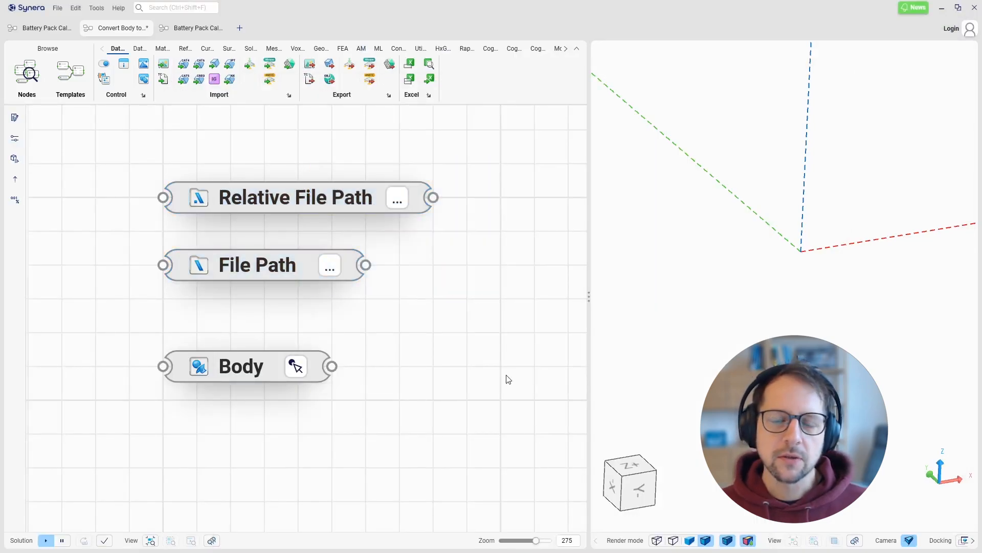
{"action": "left_click_drag", "start_coordinate": [470, 442], "coordinate": [272, 349]}
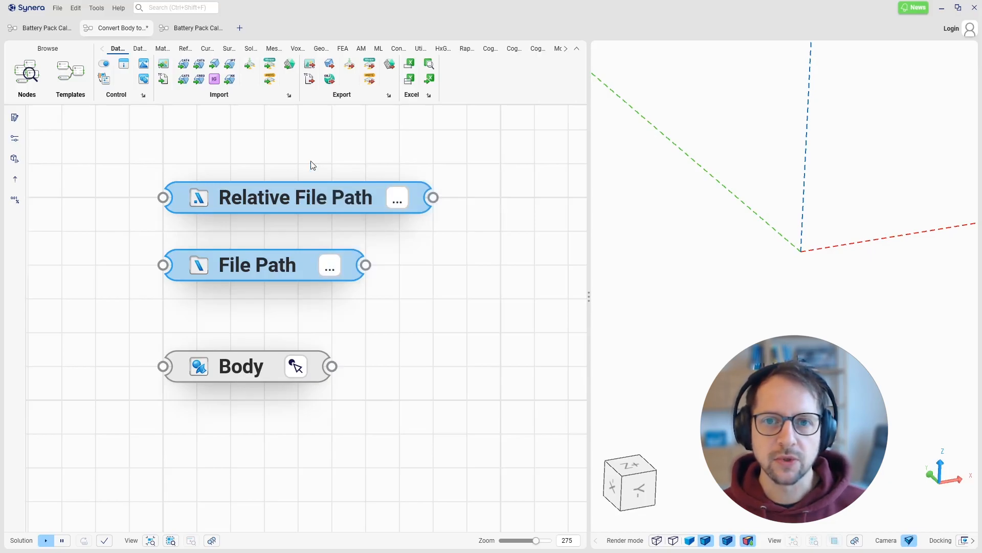
{"action": "left_click", "coordinate": [272, 352]}
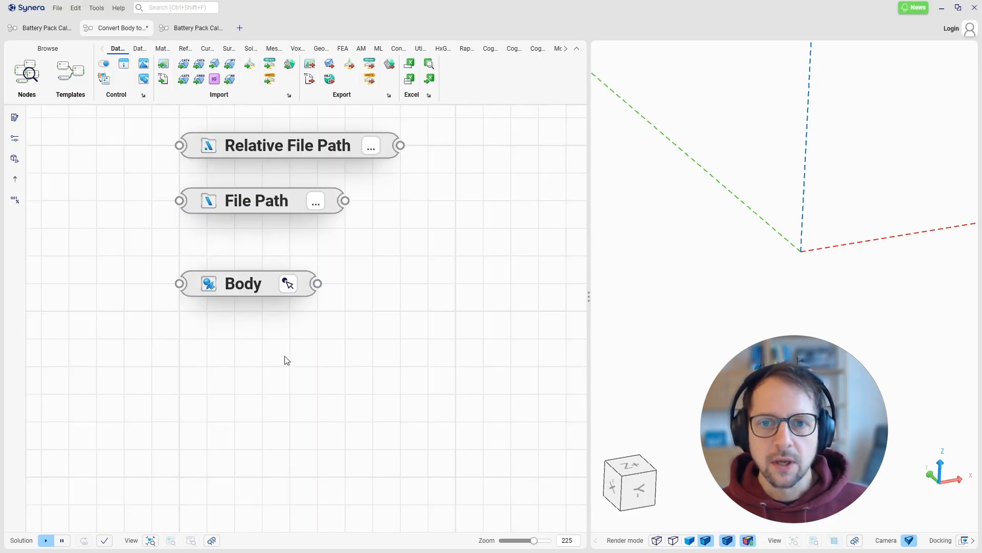
- Add a Surface container node and align it directly below the Body container
{"action": "double_click", "coordinate": [285, 357]}
{"action": "type", "text": "surf"}
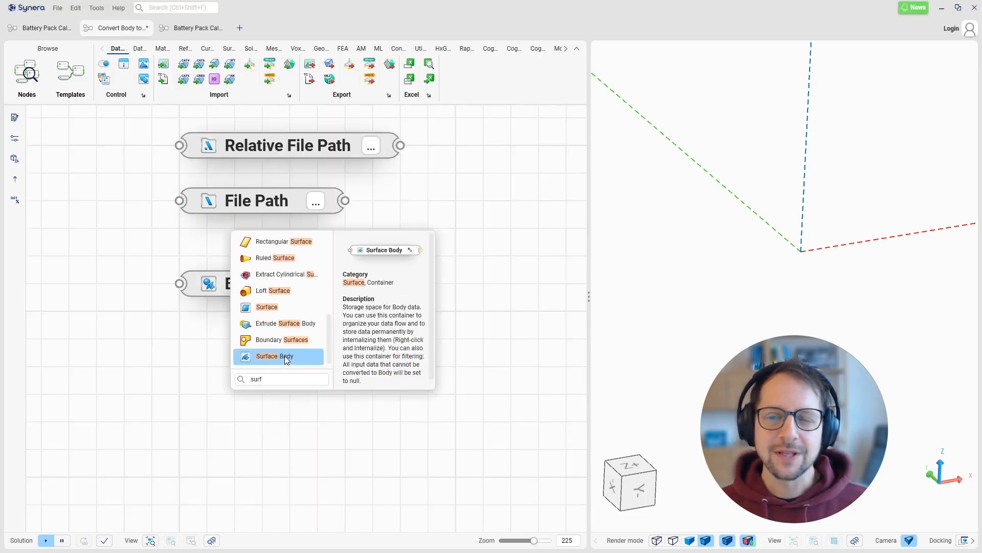
{"action": "left_click", "coordinate": [271, 307]}
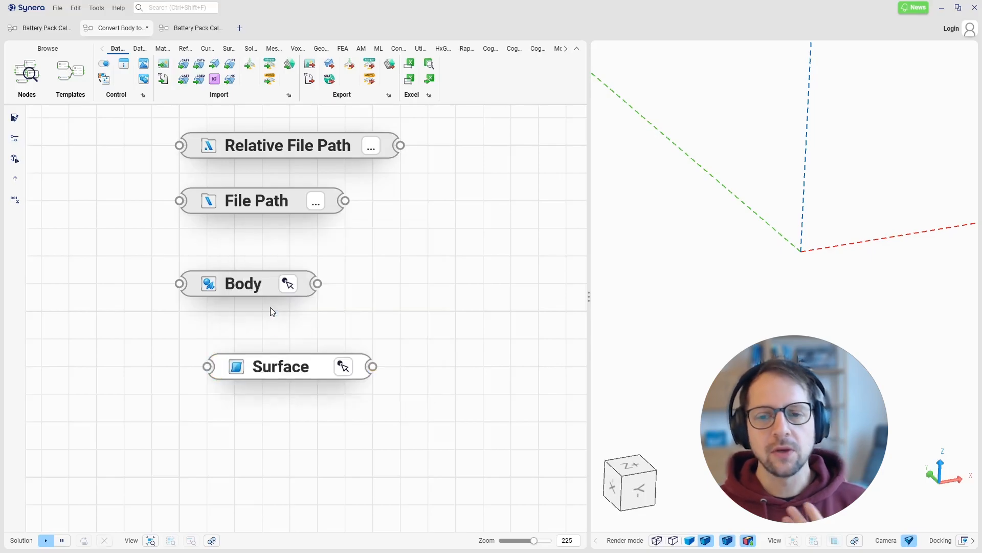
{"action": "left_click_drag", "start_coordinate": [283, 373], "coordinate": [256, 350]}
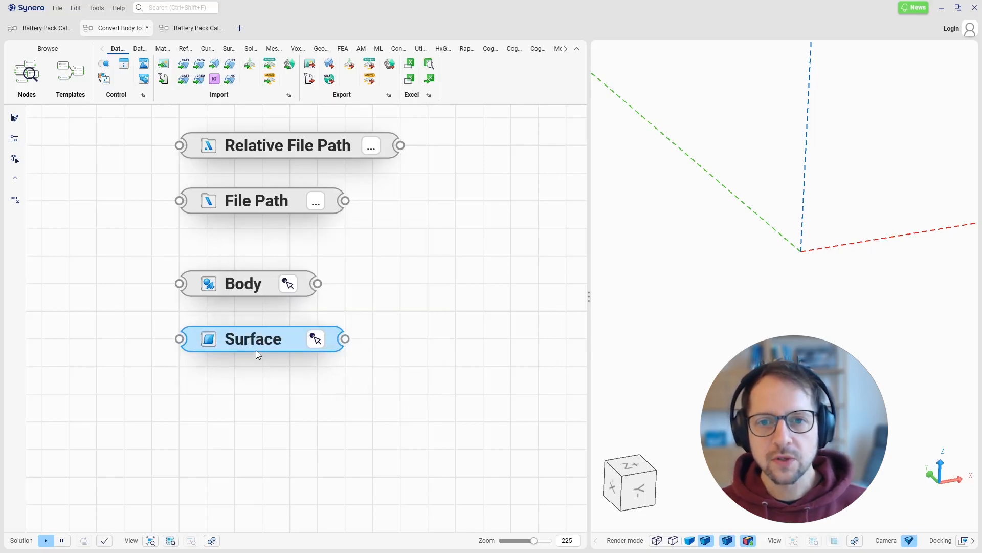
- Add a Solid Body container node directly below the Surface container
{"action": "double_click", "coordinate": [260, 399]}
{"action": "type", "text": "solid"}
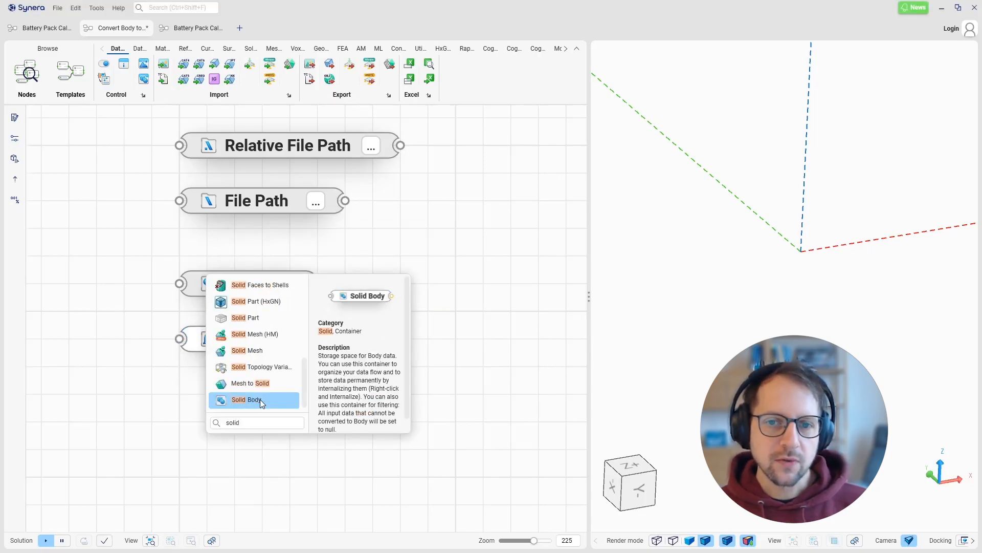
{"action": "left_click", "coordinate": [259, 400]}
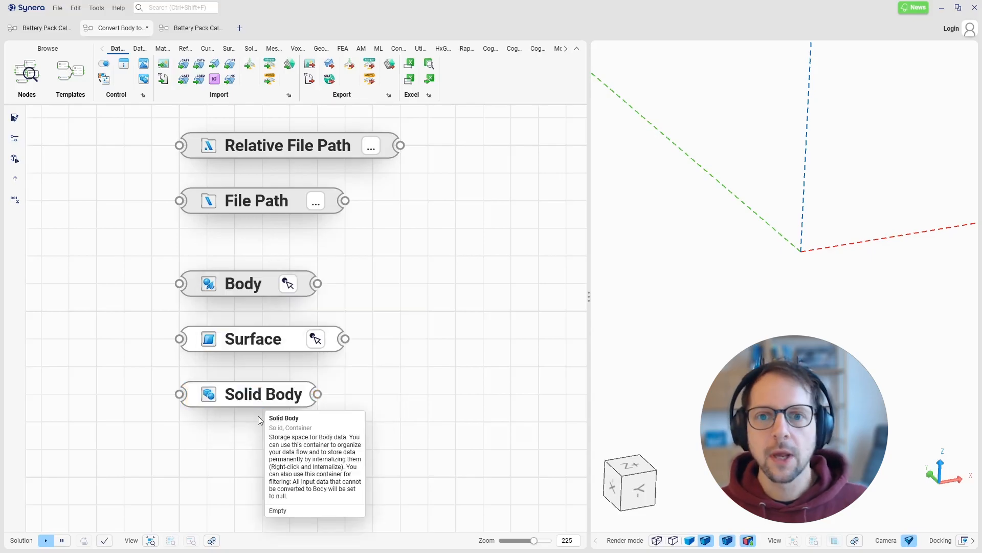
- Add a Text container node below the Solid Body container
{"action": "double_click", "coordinate": [256, 452]}
{"action": "type", "text": "text"}
{"action": "left_click", "coordinate": [256, 452]}
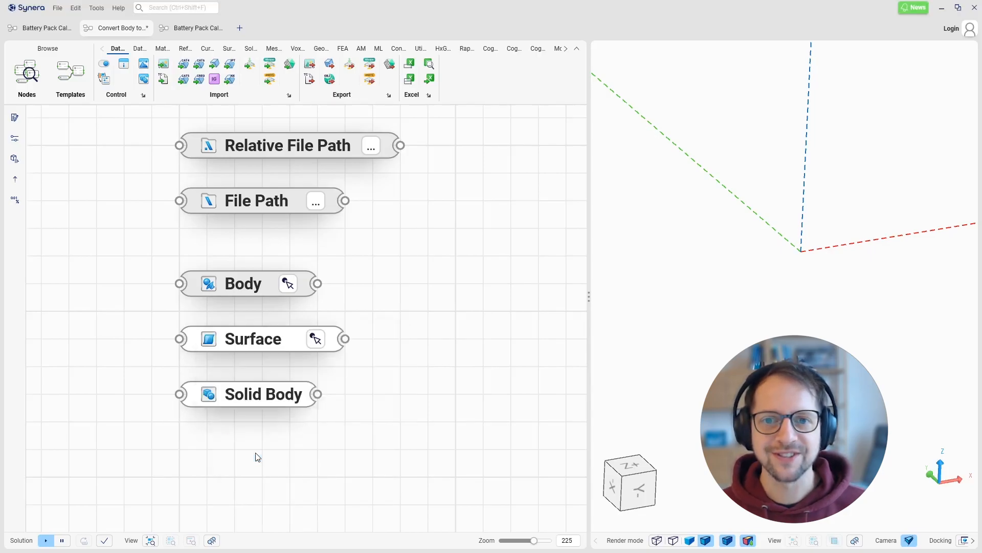
{"action": "left_click", "coordinate": [238, 454]}
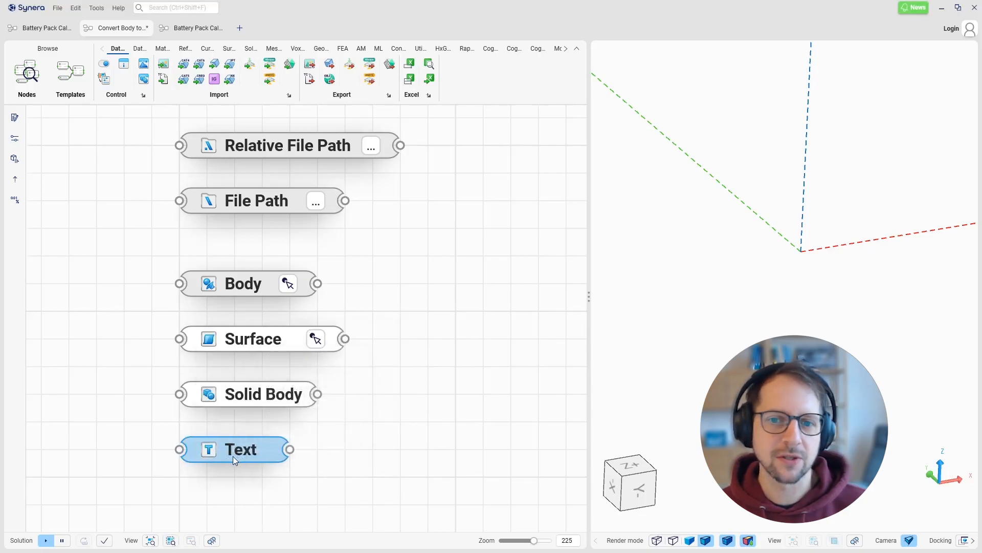
{"action": "mouse_move", "coordinate": [234, 456]}
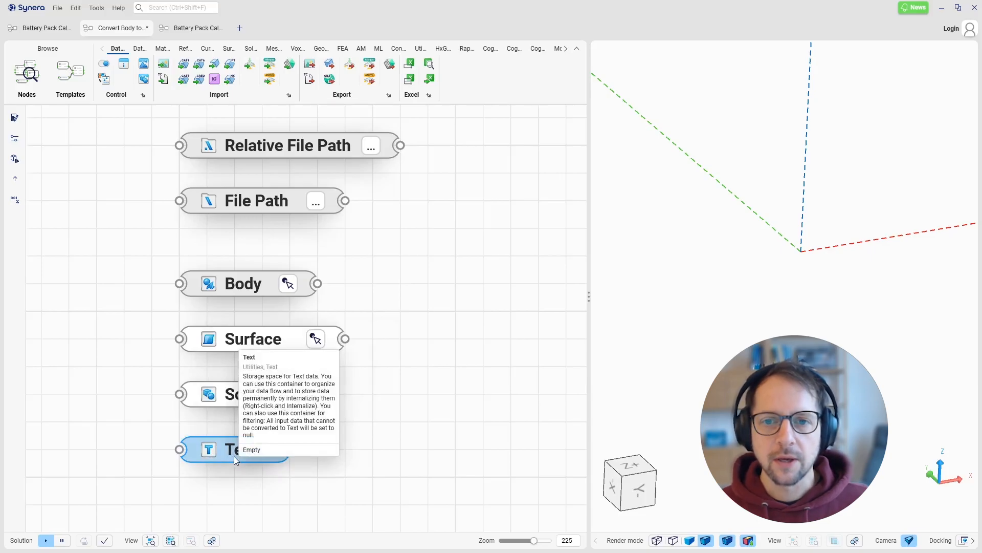
{"action": "left_click_drag", "start_coordinate": [392, 262], "coordinate": [256, 456]}
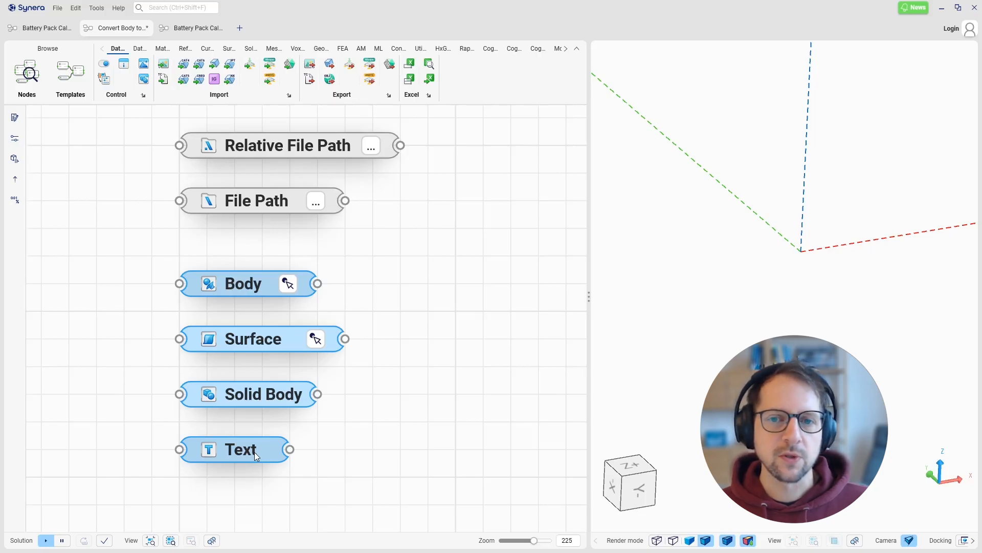
{"action": "left_click", "coordinate": [329, 241]}
- Preview the Import Geometry node's result in the 3D viewer and hide it again
{"action": "scroll", "coordinate": [324, 263], "scroll_direction": "down", "scroll_amount": 10}
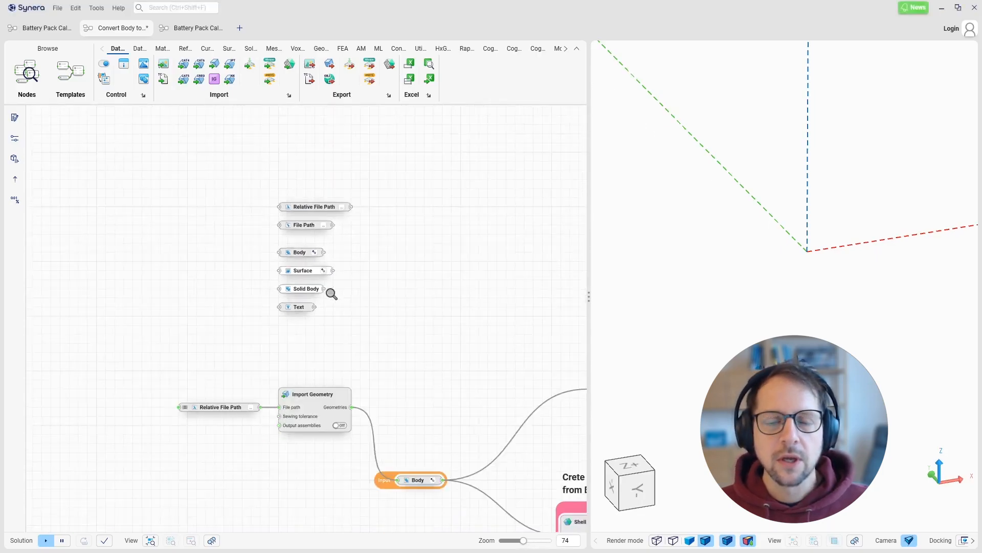
{"action": "scroll", "coordinate": [333, 303], "scroll_direction": "down", "scroll_amount": 1}
{"action": "right_click_drag", "start_coordinate": [411, 336], "coordinate": [213, 245]}
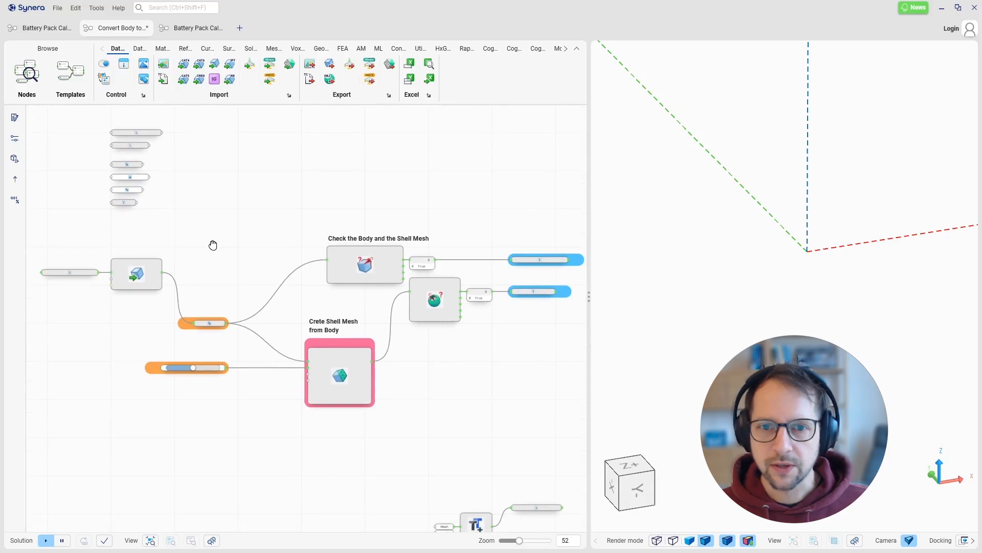
{"action": "right_click_drag", "start_coordinate": [213, 245], "coordinate": [213, 244]}
{"action": "left_click", "coordinate": [158, 276]}
{"action": "key", "text": "space"}
{"action": "left_click", "coordinate": [237, 270]}
{"action": "mouse_move", "coordinate": [734, 235]}
{"action": "right_mouse_down"}
{"action": "mouse_move", "coordinate": [761, 242]}
{"action": "mouse_move", "coordinate": [743, 243]}
{"action": "right_mouse_up"}
{"action": "left_click", "coordinate": [153, 268]}
{"action": "key", "text": "space"}
{"action": "left_click", "coordinate": [221, 265]}
- Display the Shell Mesh node's result in the 3D viewer
{"action": "left_click", "coordinate": [334, 367]}
{"action": "key", "text": "space"}
{"action": "left_click", "coordinate": [363, 313]}
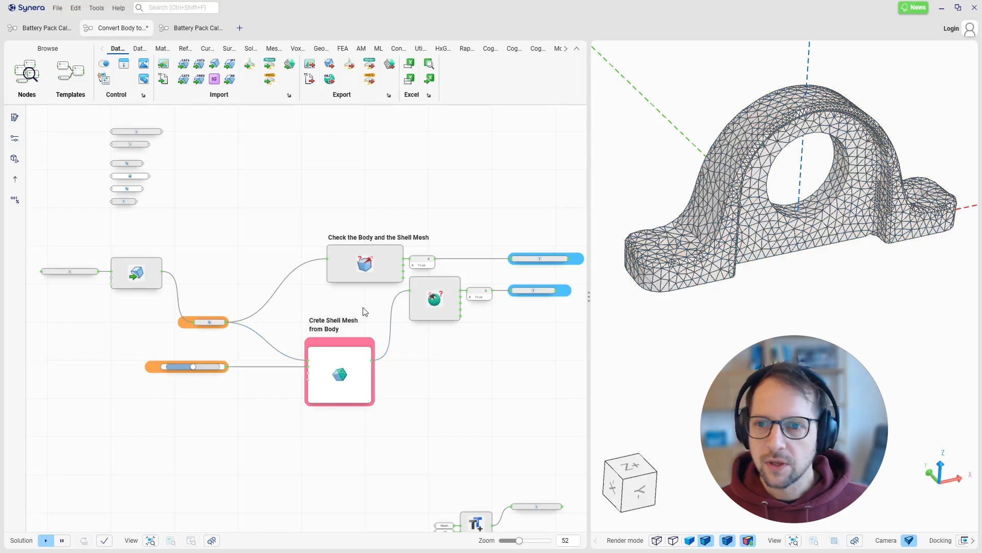
- Examine the Check Body or Assembly and Check Mesh nodes and the text containers connected to them
{"action": "right_click_drag", "start_coordinate": [473, 276], "coordinate": [445, 268]}
{"action": "scroll", "coordinate": [339, 285], "scroll_direction": "up", "scroll_amount": 5}
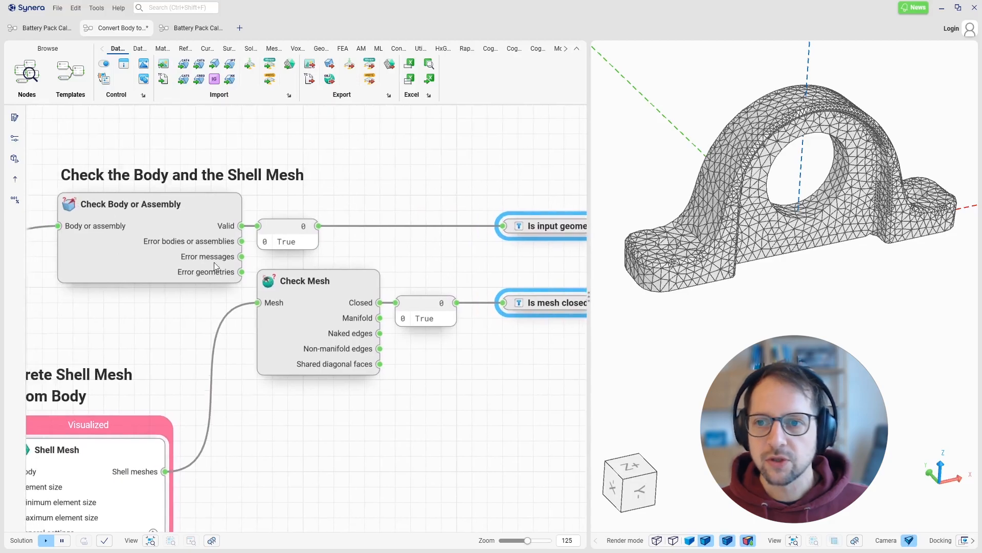
{"action": "left_click_drag", "start_coordinate": [447, 347], "coordinate": [429, 317]}
{"action": "left_click", "coordinate": [443, 352]}
{"action": "right_click_drag", "start_coordinate": [501, 340], "coordinate": [351, 335]}
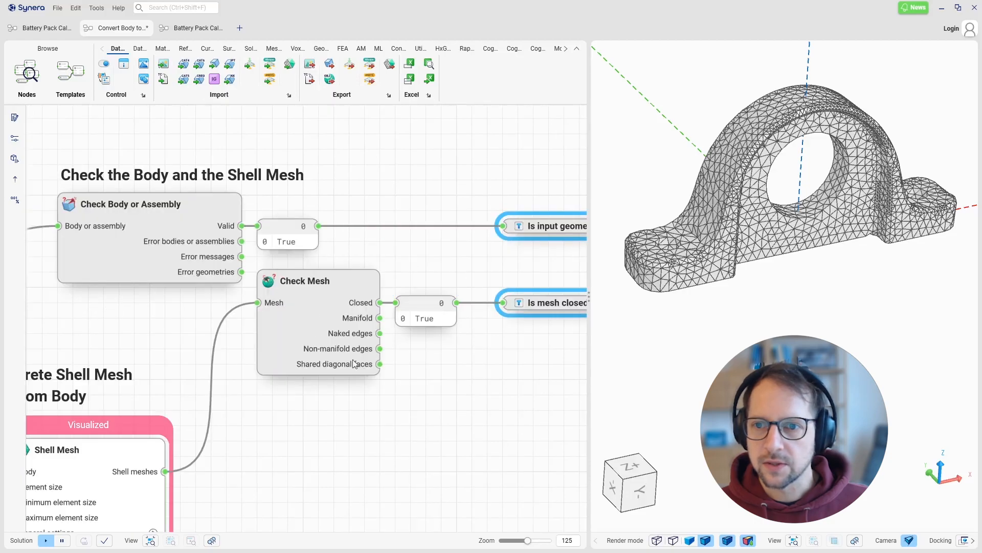
{"action": "left_click_drag", "start_coordinate": [448, 343], "coordinate": [428, 316]}
{"action": "left_click", "coordinate": [451, 351]}
{"action": "right_click_drag", "start_coordinate": [452, 355], "coordinate": [351, 335]}
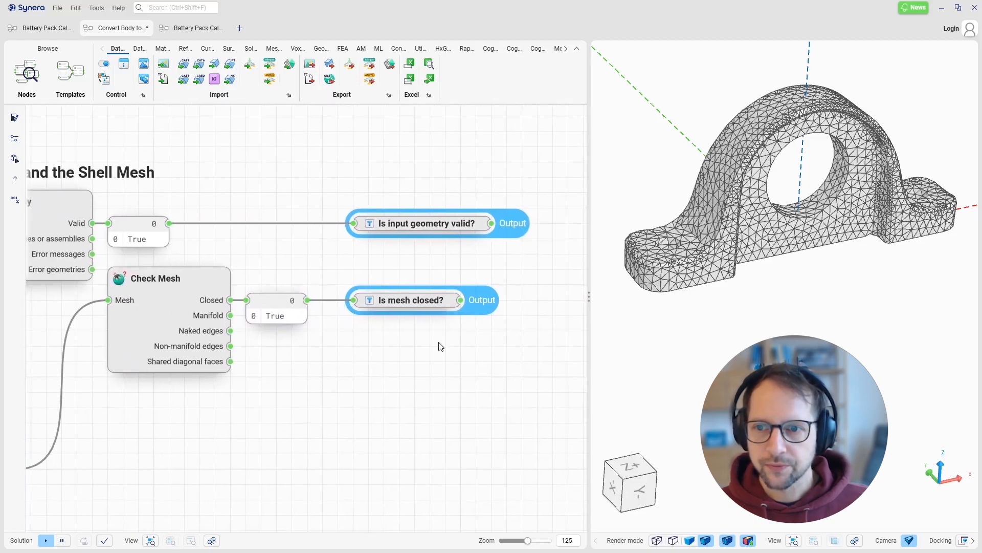
- Unregister the "Is input geometry valid?" and "Is mesh closed?" text containers as workflow outputs
{"action": "left_click_drag", "start_coordinate": [533, 359], "coordinate": [430, 198]}
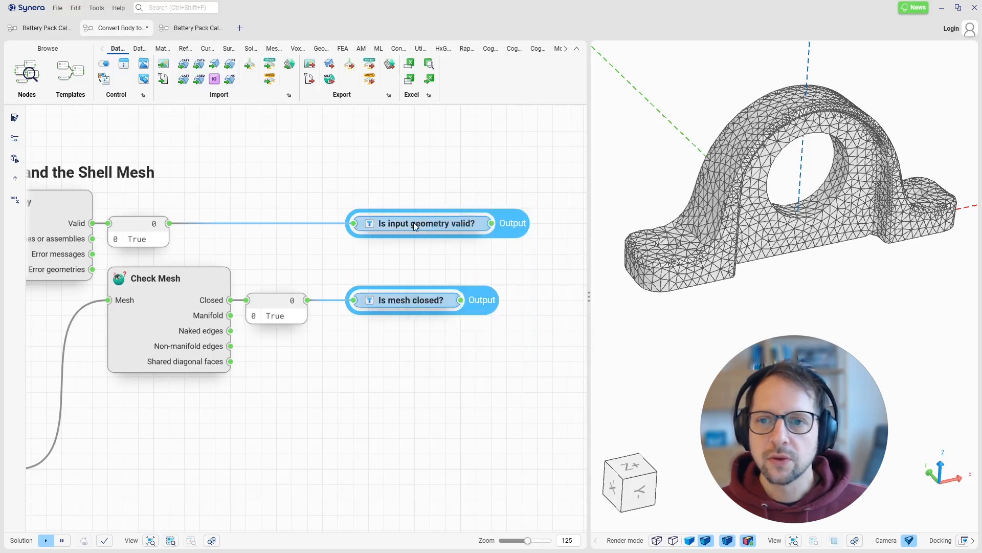
{"action": "right_click", "coordinate": [414, 223]}
{"action": "mouse_move", "coordinate": [475, 463]}
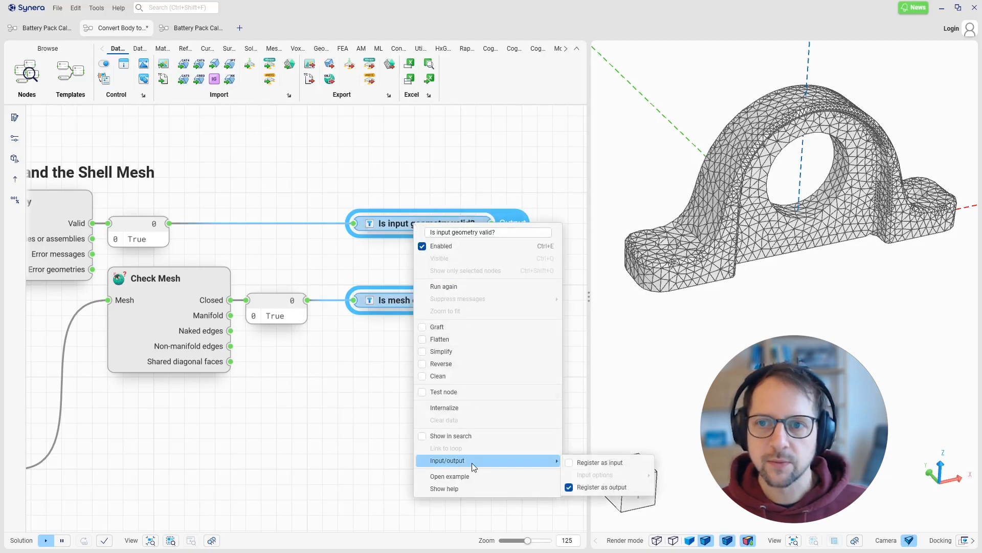
{"action": "left_click", "coordinate": [584, 485]}
- Register the "Is input geometry valid?" and "Is mesh closed?" text containers as outputs
{"action": "left_click_drag", "start_coordinate": [505, 337], "coordinate": [410, 206]}
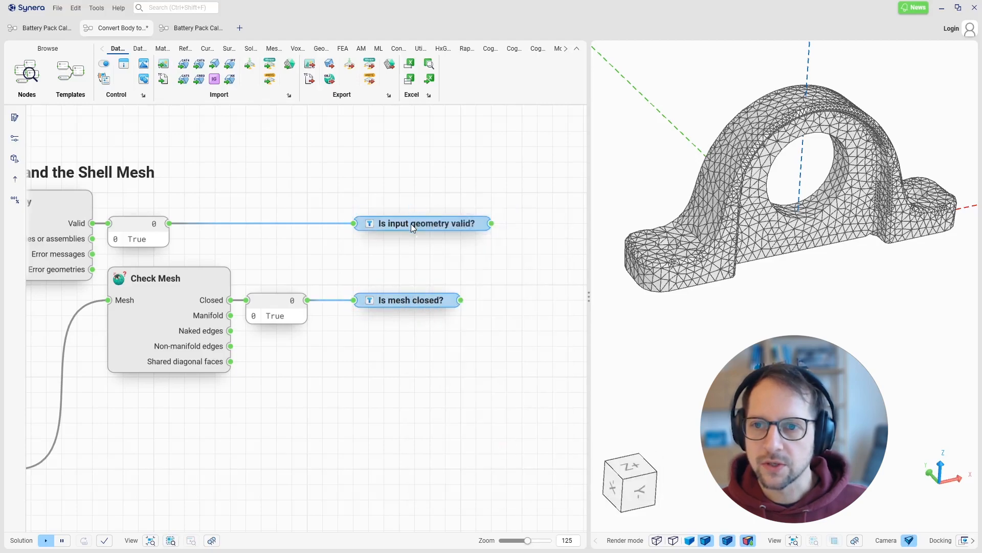
{"action": "right_click", "coordinate": [412, 225]}
{"action": "mouse_move", "coordinate": [472, 462]}
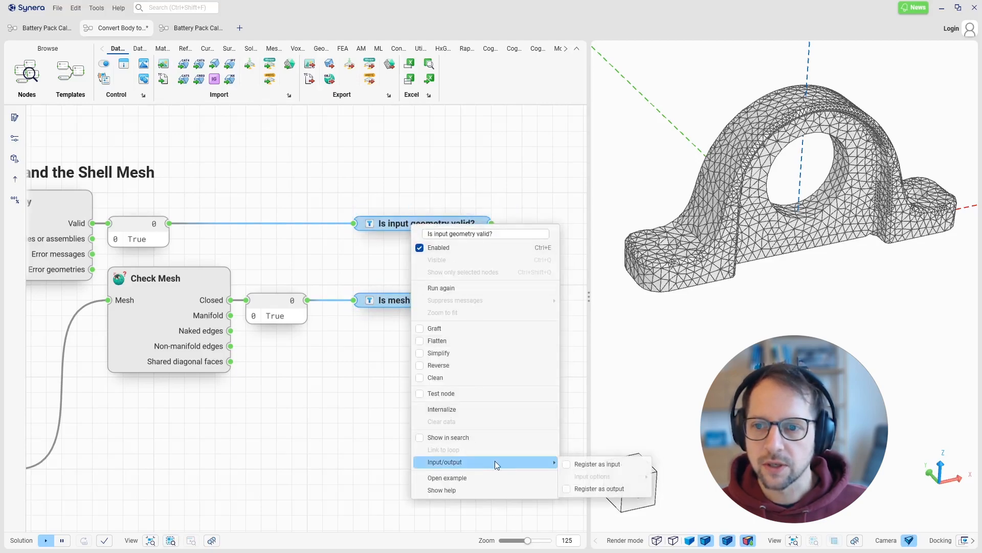
{"action": "left_click", "coordinate": [578, 486]}
{"action": "left_click", "coordinate": [425, 416]}
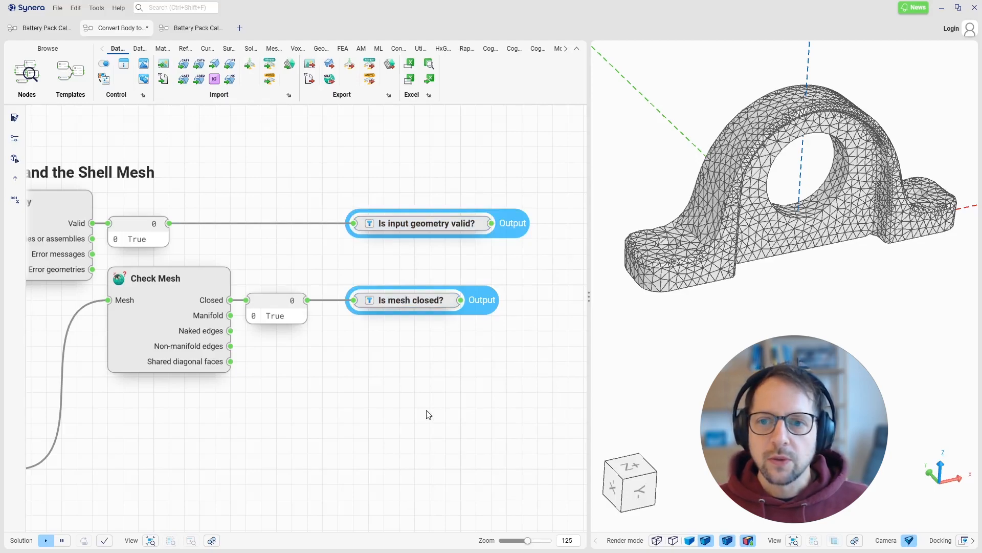
- Add a Mesh container connected to the Shell Mesh node's Shell meshes output and place it below the "Is mesh closed?" output
{"action": "right_click_drag", "start_coordinate": [386, 484], "coordinate": [535, 321]}
{"action": "right_click_drag", "start_coordinate": [366, 354], "coordinate": [456, 355]}
{"action": "left_click", "coordinate": [247, 333]}
{"action": "mouse_move", "coordinate": [241, 318]}
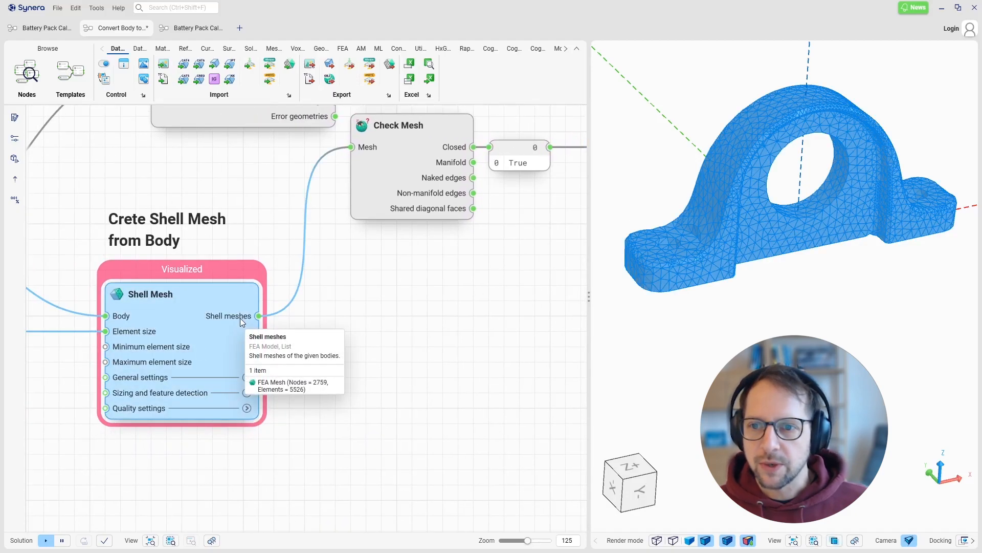
{"action": "left_click", "coordinate": [339, 323]}
{"action": "right_click", "coordinate": [351, 326]}
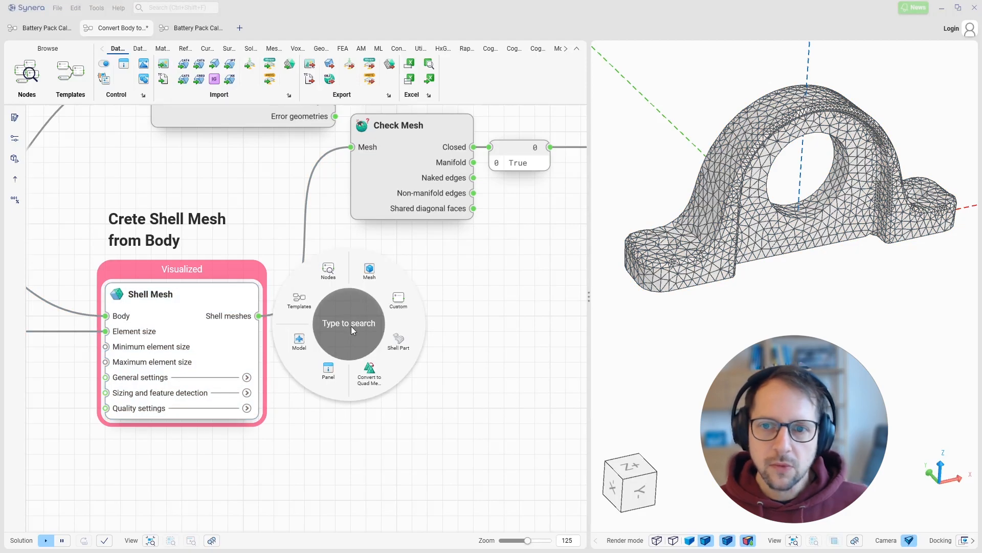
{"action": "left_click", "coordinate": [369, 270]}
{"action": "right_click_drag", "start_coordinate": [435, 328], "coordinate": [204, 336]}
{"action": "left_click_drag", "start_coordinate": [177, 330], "coordinate": [407, 327]}
{"action": "left_click", "coordinate": [400, 358]}
- Register the new Mesh container as a workflow output
{"action": "right_click", "coordinate": [407, 325]}
{"action": "mouse_move", "coordinate": [434, 287]}
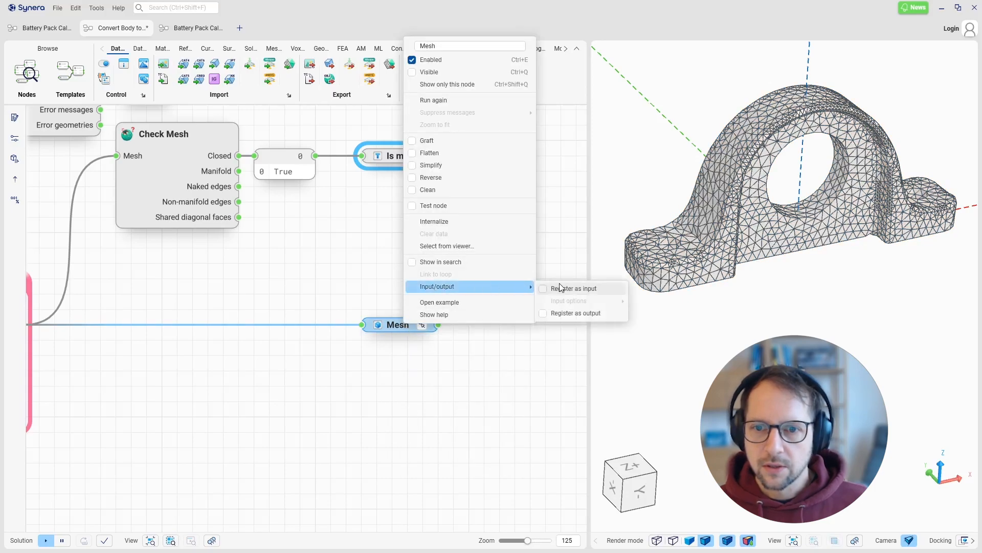
{"action": "left_click", "coordinate": [568, 312]}
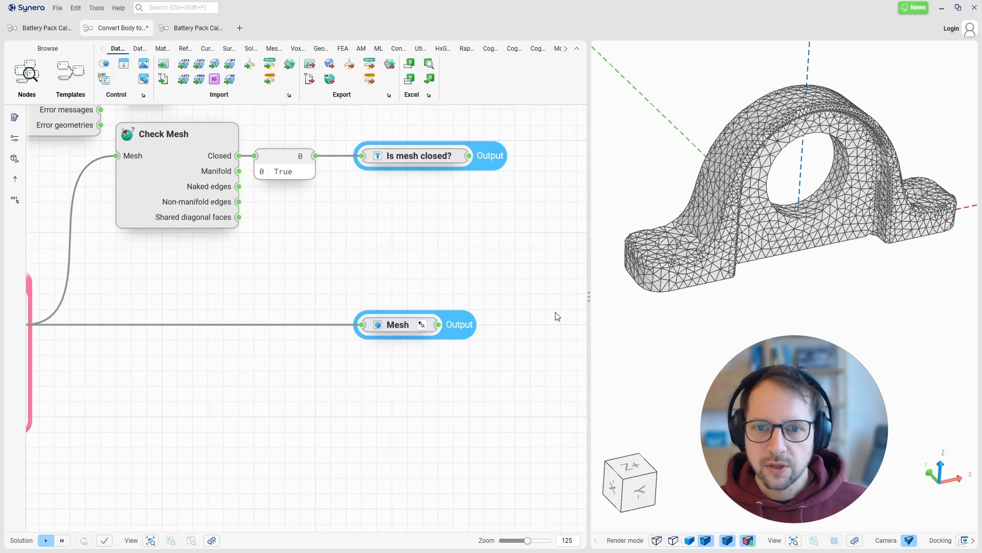
- Delete the connection between the Import Geometry node's Geometries output and the Body input container
{"action": "scroll", "coordinate": [254, 267], "scroll_direction": "down", "scroll_amount": 5}
{"action": "right_click_drag", "start_coordinate": [233, 321], "coordinate": [419, 352]}
{"action": "left_click_drag", "start_coordinate": [252, 233], "coordinate": [223, 298]}
{"action": "scroll", "coordinate": [223, 298], "scroll_direction": "up", "scroll_amount": 1}
{"action": "scroll", "coordinate": [223, 297], "scroll_direction": "up", "scroll_amount": 7}
{"action": "right_click_drag", "start_coordinate": [214, 303], "coordinate": [325, 371]}
{"action": "left_click", "coordinate": [323, 367]}
{"action": "left_click", "coordinate": [268, 291]}
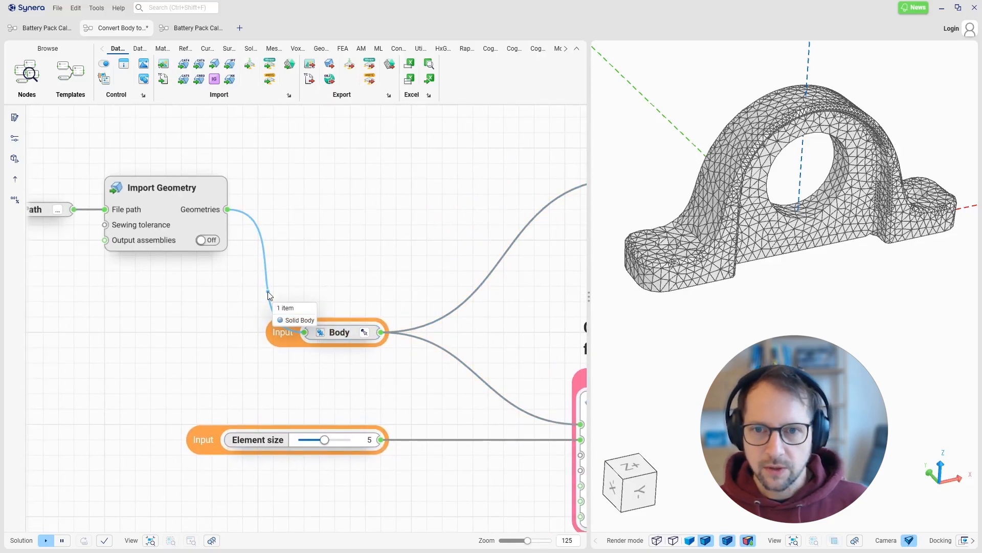
{"action": "key", "text": "Delete"}
- Save the Convert Body to Shell Mesh workflow
{"action": "scroll", "coordinate": [281, 292], "scroll_direction": "down", "scroll_amount": 5}
{"action": "right_click_drag", "start_coordinate": [373, 344], "coordinate": [180, 344]}
{"action": "scroll", "coordinate": [173, 256], "scroll_direction": "up", "scroll_amount": 1}
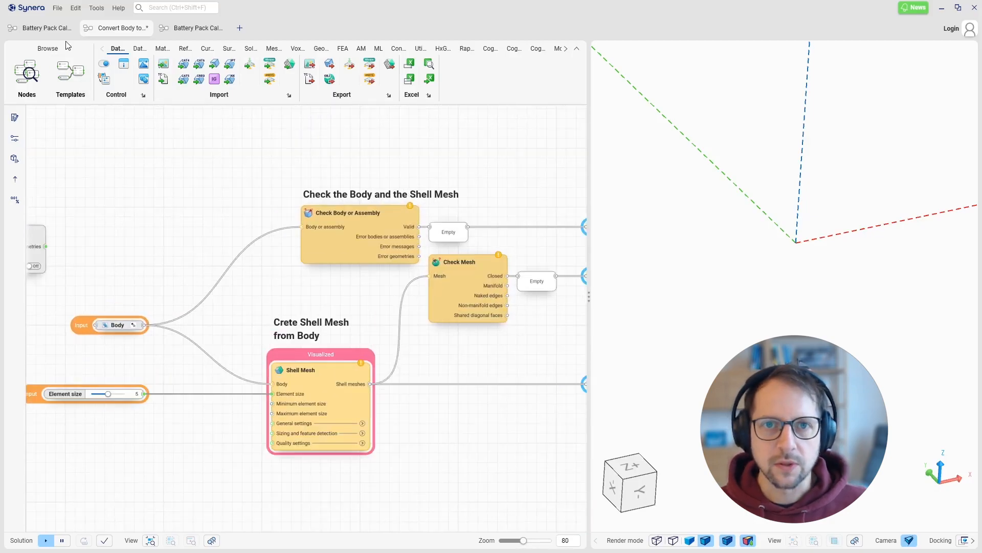
{"action": "left_click", "coordinate": [58, 8]}
{"action": "left_click", "coordinate": [84, 93]}
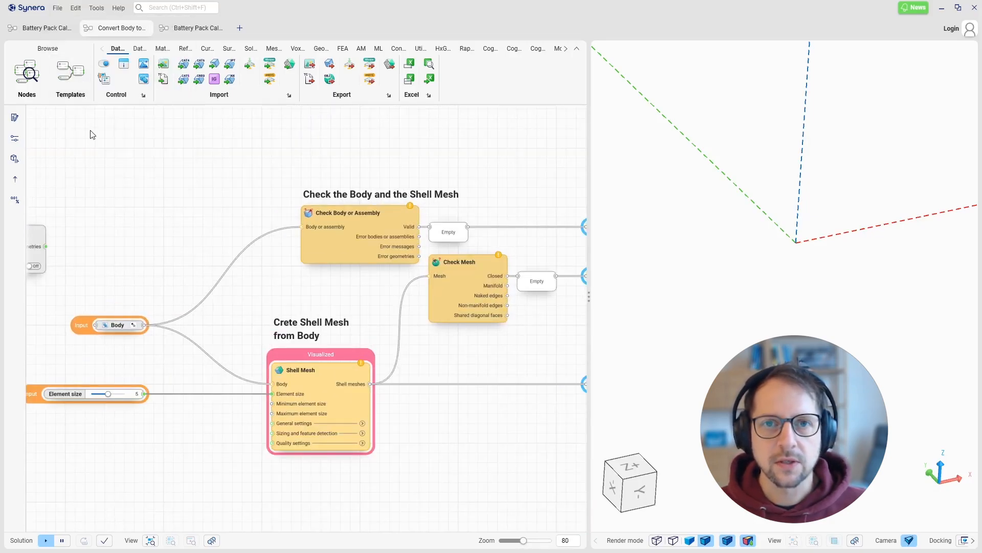
- Publish the workflow to Synera Run and switch to its web page in the browser
{"action": "left_click", "coordinate": [58, 9]}
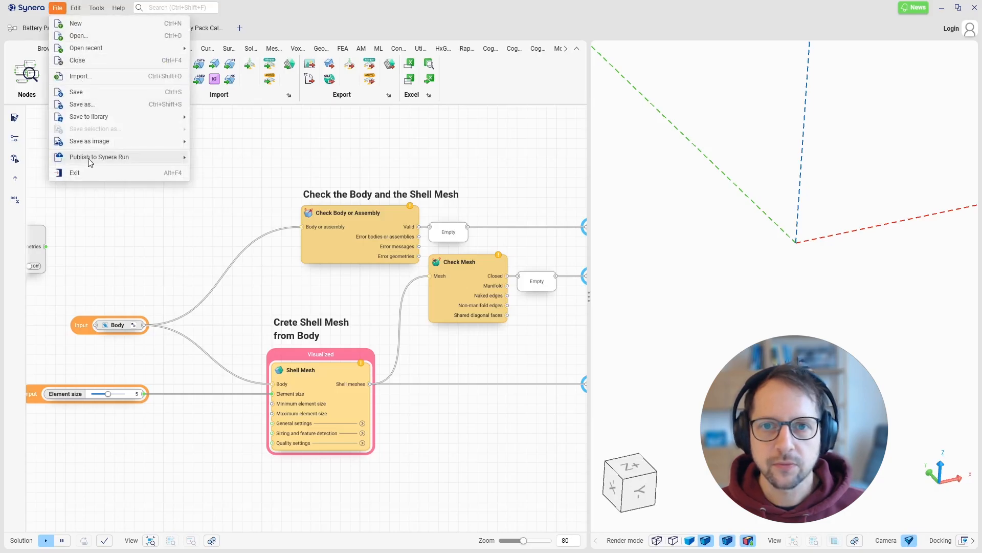
{"action": "mouse_move", "coordinate": [91, 161]}
{"action": "left_click", "coordinate": [223, 171]}
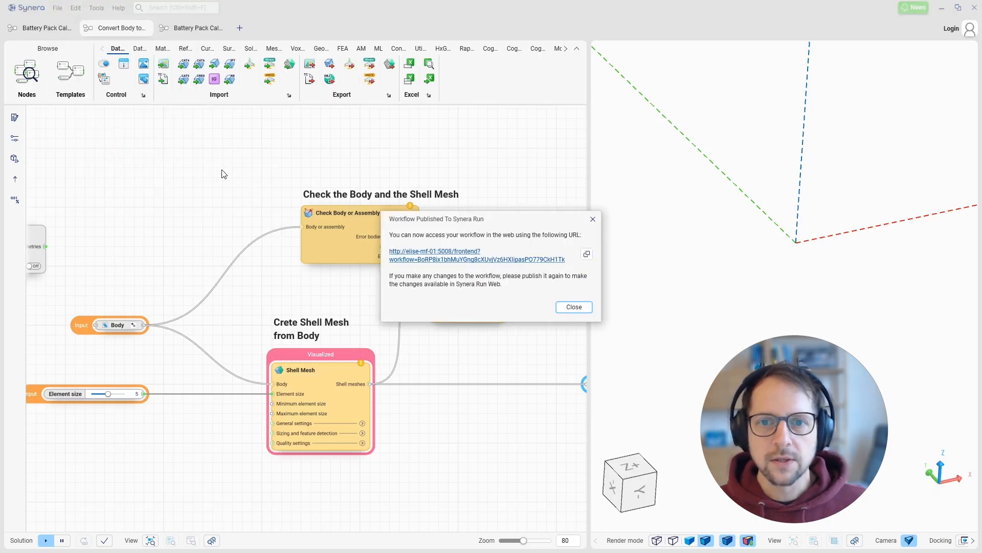
{"action": "left_click_drag", "start_coordinate": [1, 128], "coordinate": [175, 2]}
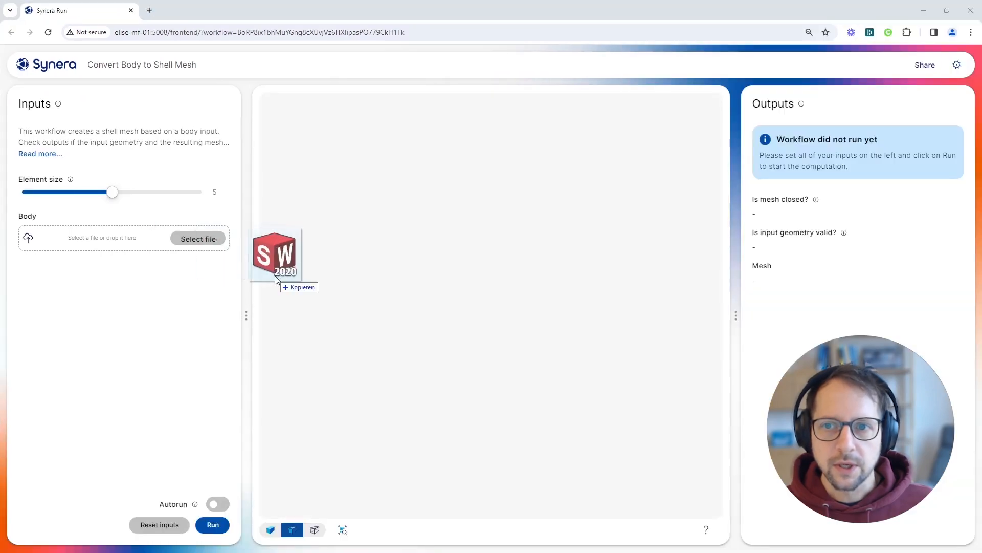
- Upload Bearing_2.x_t as the Body input and run the workflow
{"action": "left_click_drag", "start_coordinate": [275, 279], "coordinate": [118, 248]}
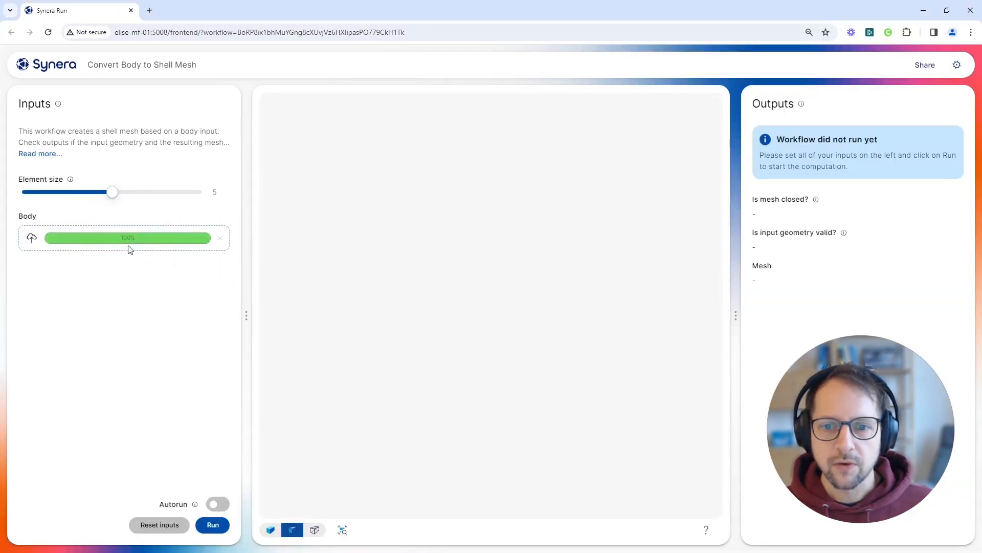
{"action": "left_click", "coordinate": [219, 526]}
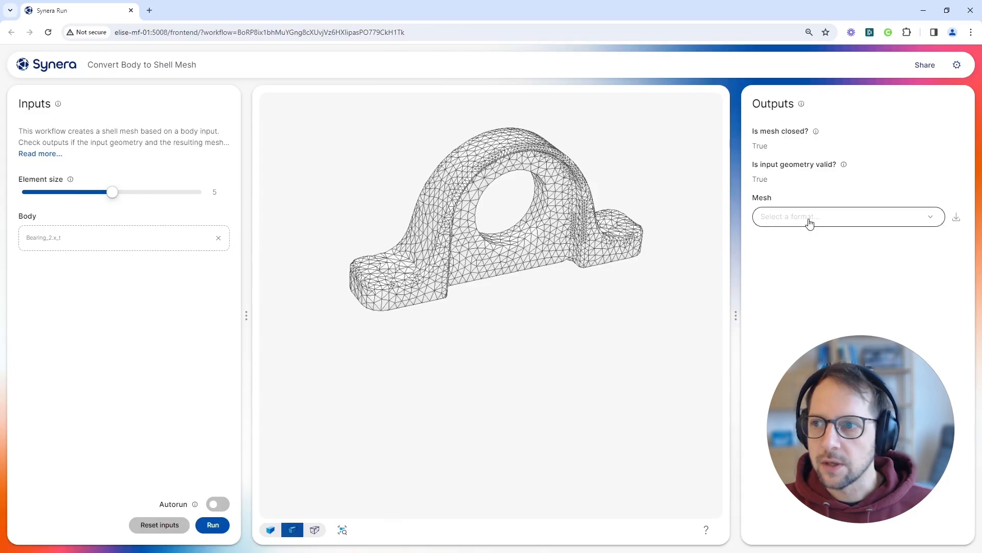
- Download the Mesh output in .stl format and keep the blocked file
{"action": "left_click", "coordinate": [931, 220]}
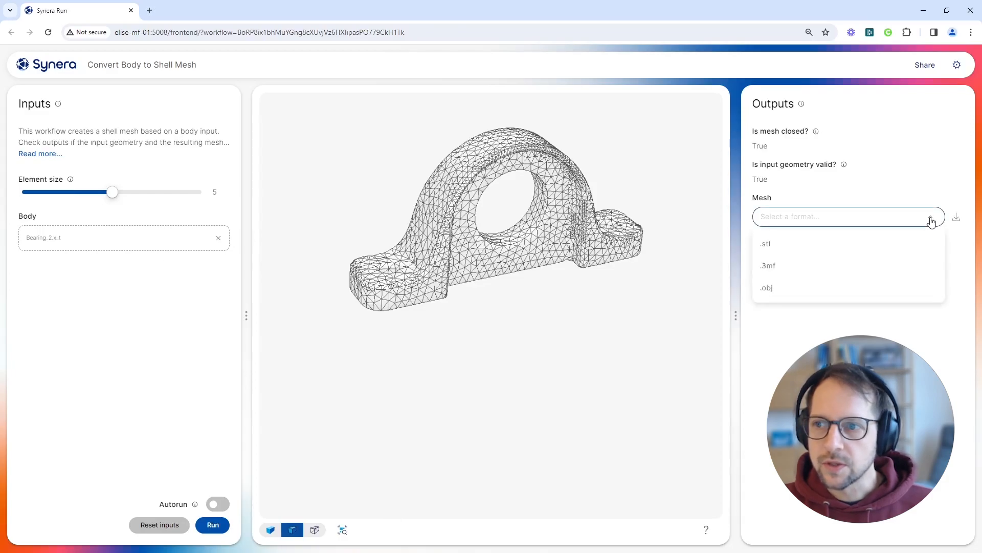
{"action": "left_click", "coordinate": [909, 249]}
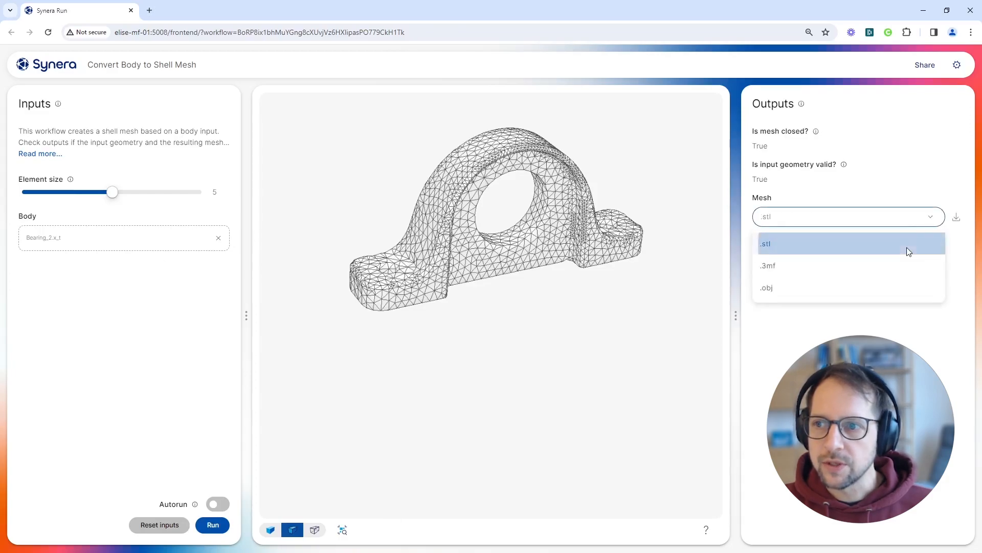
{"action": "left_click", "coordinate": [956, 217]}
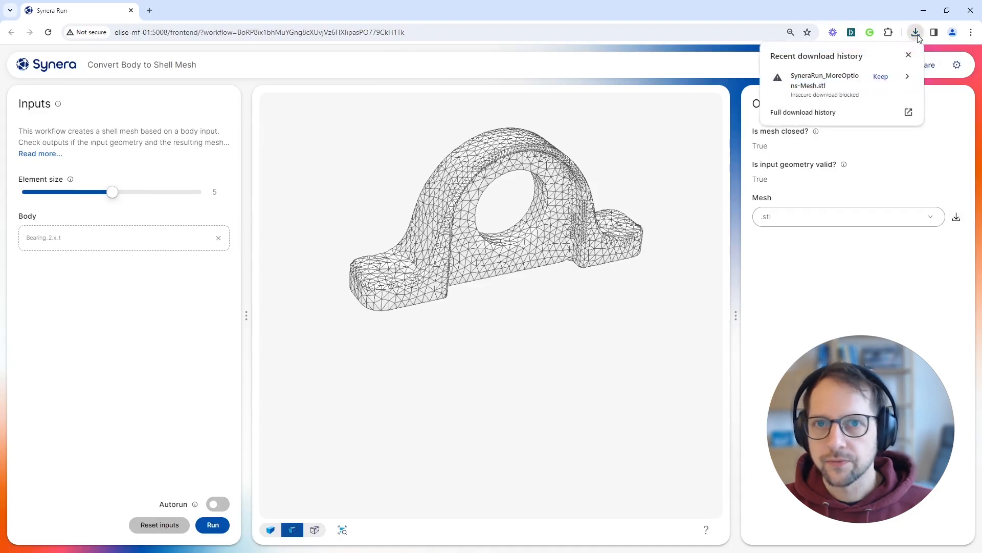
{"action": "left_click", "coordinate": [880, 77]}
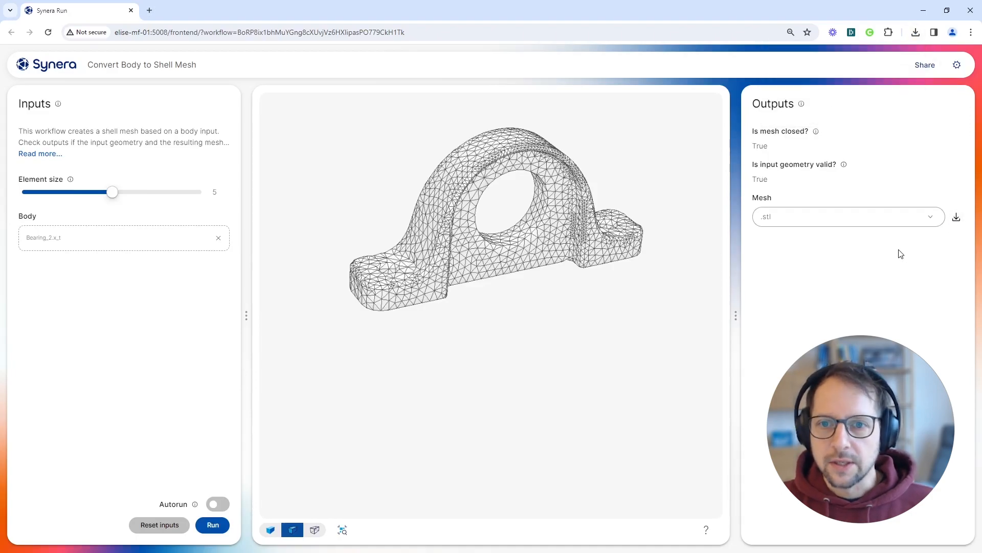
- Switch back to Synera, dismiss the publishing notice and move the Merge Text, Relative File Path and Export STL nodes up beneath the Mesh output
{"action": "left_click_drag", "start_coordinate": [633, 13], "coordinate": [0, 123]}
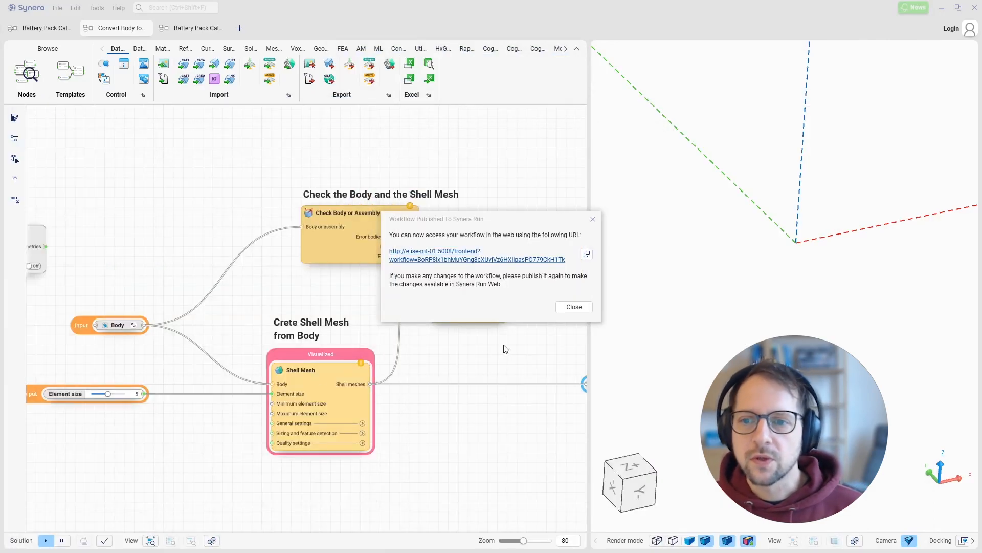
{"action": "left_click", "coordinate": [572, 308]}
{"action": "right_click_drag", "start_coordinate": [540, 347], "coordinate": [347, 318]}
{"action": "scroll", "coordinate": [351, 321], "scroll_direction": "down", "scroll_amount": 2}
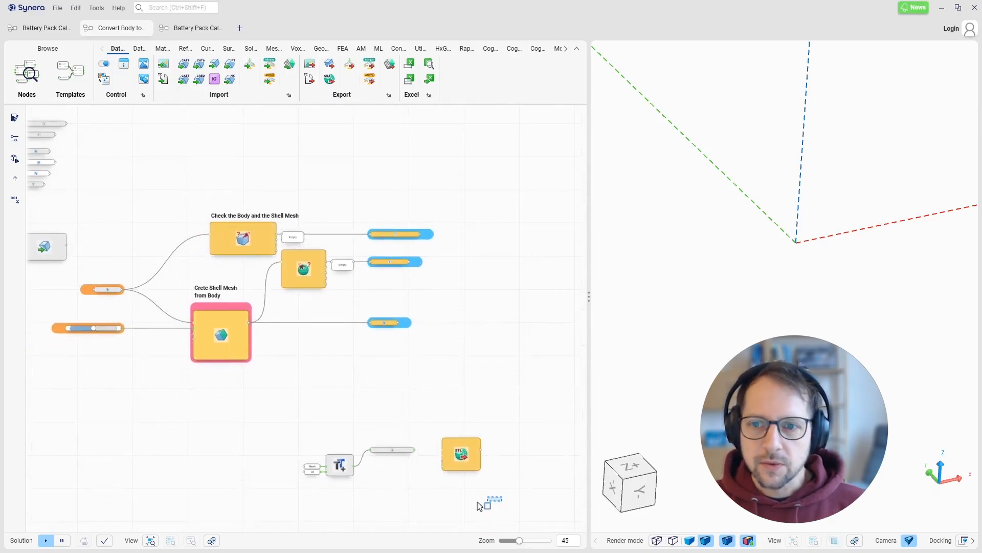
{"action": "left_click_drag", "start_coordinate": [503, 497], "coordinate": [301, 431]}
{"action": "left_click_drag", "start_coordinate": [337, 465], "coordinate": [333, 376]}
{"action": "left_click", "coordinate": [371, 359]}
{"action": "scroll", "coordinate": [372, 356], "scroll_direction": "up", "scroll_amount": 5}
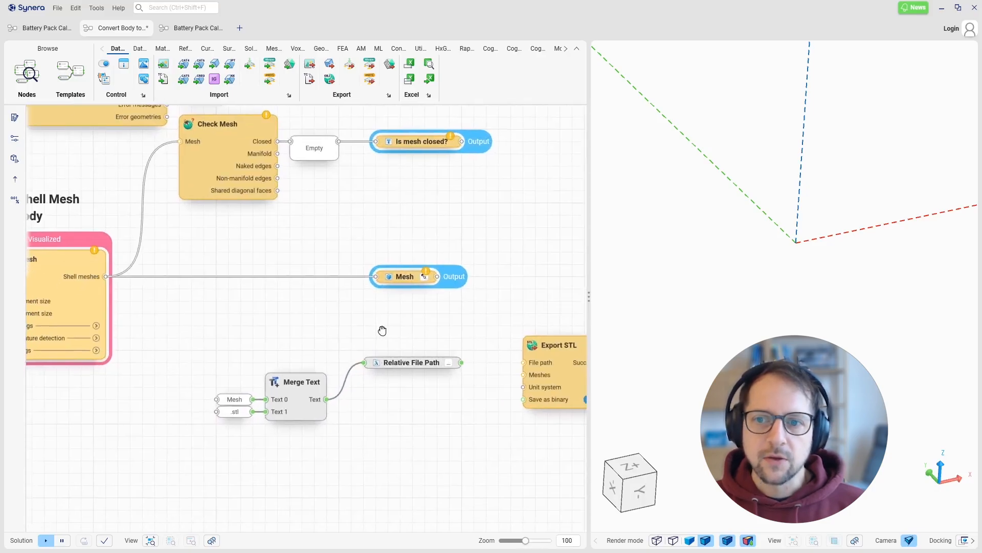
{"action": "left_click_drag", "start_coordinate": [551, 353], "coordinate": [507, 336]}
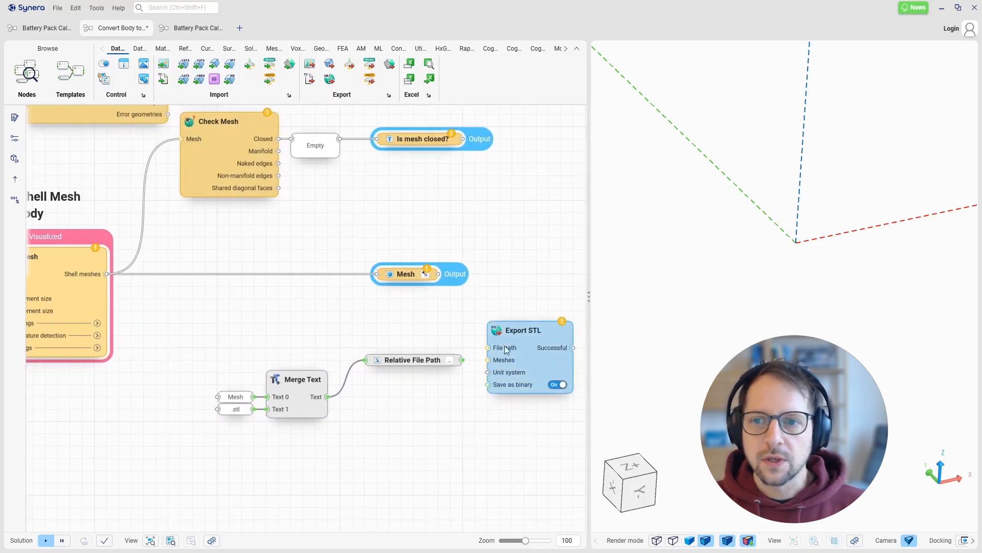
- Connect the Relative File Path container to the File path input of the Export STL node
{"action": "left_click", "coordinate": [451, 388]}
{"action": "mouse_move", "coordinate": [447, 355]}
{"action": "left_mouse_down"}
{"action": "mouse_move", "coordinate": [472, 343]}
{"action": "mouse_move", "coordinate": [511, 360]}
{"action": "left_mouse_up"}
{"action": "left_click", "coordinate": [413, 377]}
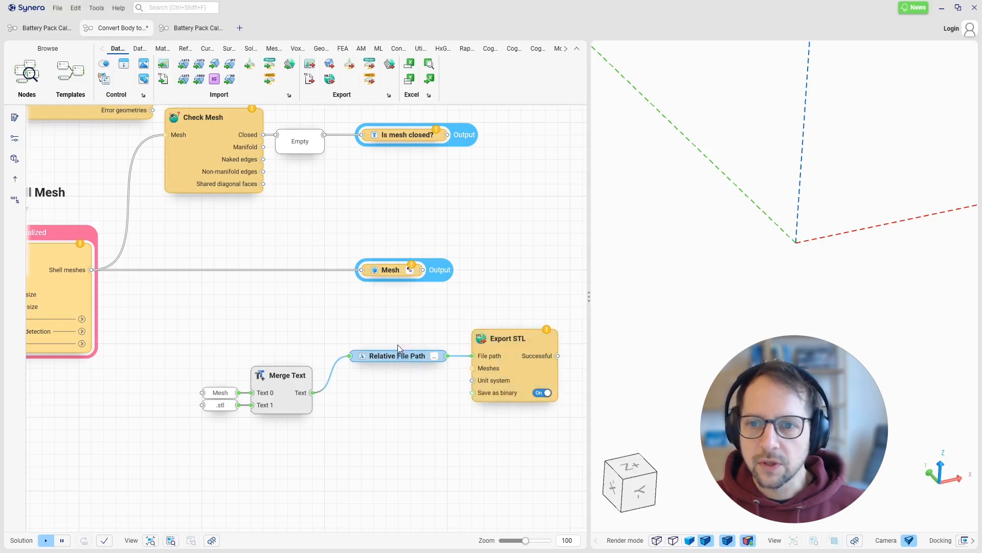
- Register the Relative File Path container as a workflow output and shift the Export STL node slightly away from it
{"action": "right_click", "coordinate": [398, 356]}
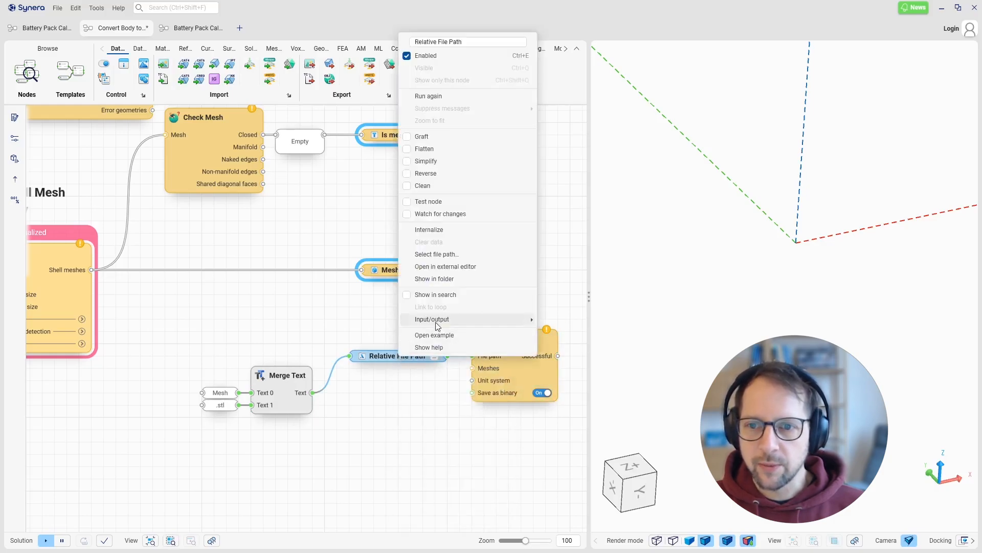
{"action": "mouse_move", "coordinate": [491, 320]}
{"action": "left_click", "coordinate": [555, 345]}
{"action": "left_click", "coordinate": [526, 305]}
{"action": "left_click_drag", "start_coordinate": [492, 372], "coordinate": [505, 372]}
- Connect the Shell Mesh node's Shell meshes output to the Meshes input of the Export STL node
{"action": "middle_click_drag", "start_coordinate": [427, 411], "coordinate": [401, 412]}
{"action": "left_click", "coordinate": [399, 411]}
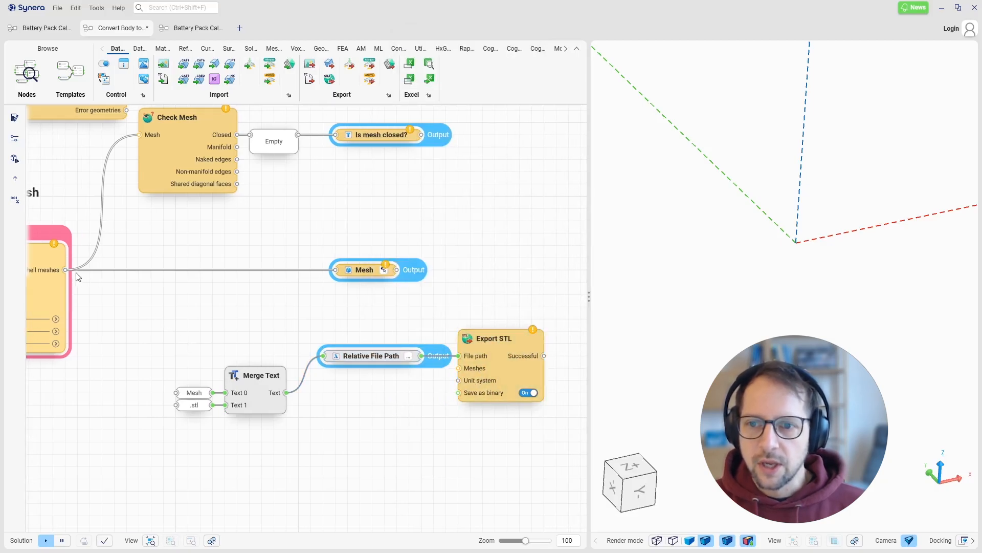
{"action": "left_click_drag", "start_coordinate": [66, 271], "coordinate": [459, 368]}
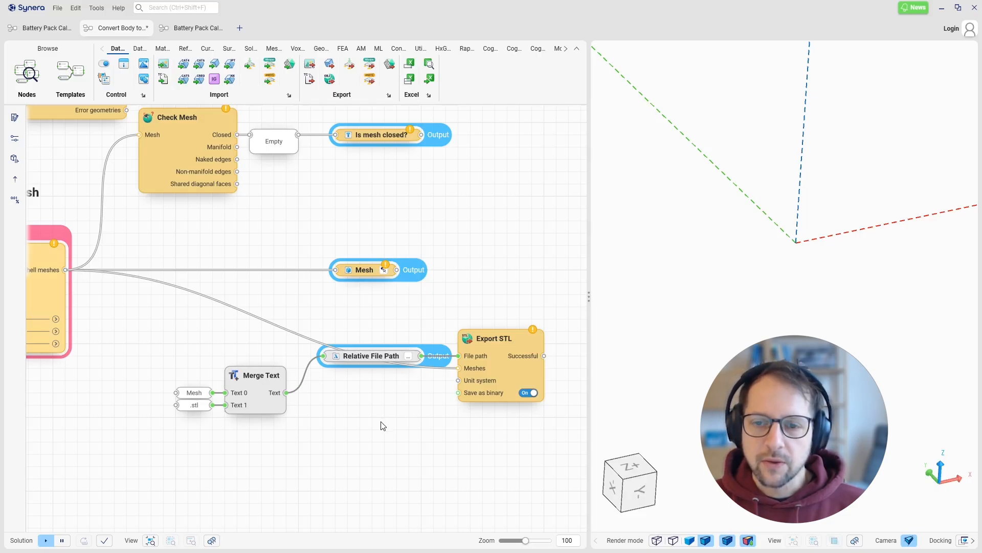
- Examine the Merge Text node and its Mesh and .stl text inputs within the workflow
{"action": "left_click_drag", "start_coordinate": [297, 462], "coordinate": [178, 363]}
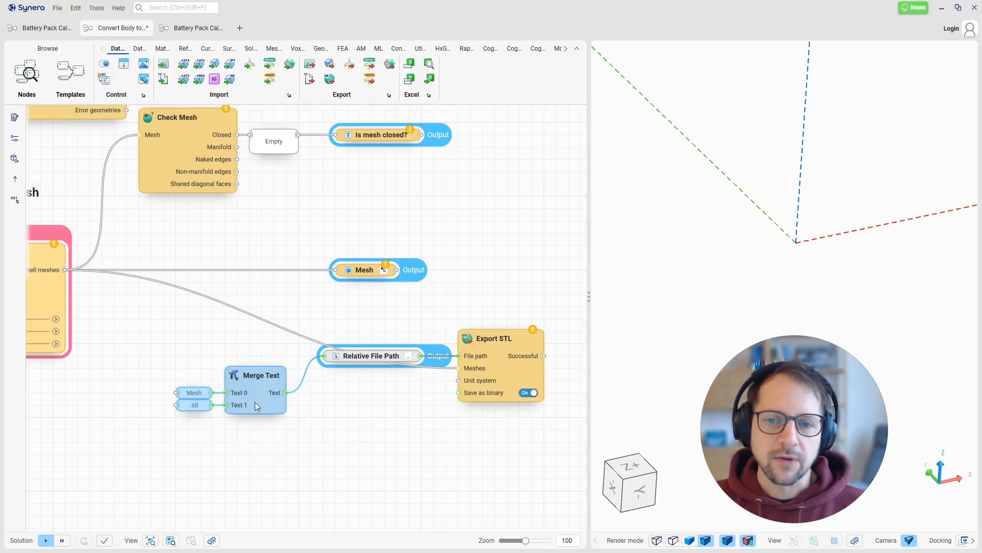
{"action": "scroll", "coordinate": [257, 384], "scroll_direction": "up", "scroll_amount": 3}
{"action": "middle_click_drag", "start_coordinate": [276, 383], "coordinate": [307, 374]}
{"action": "left_click", "coordinate": [248, 348]}
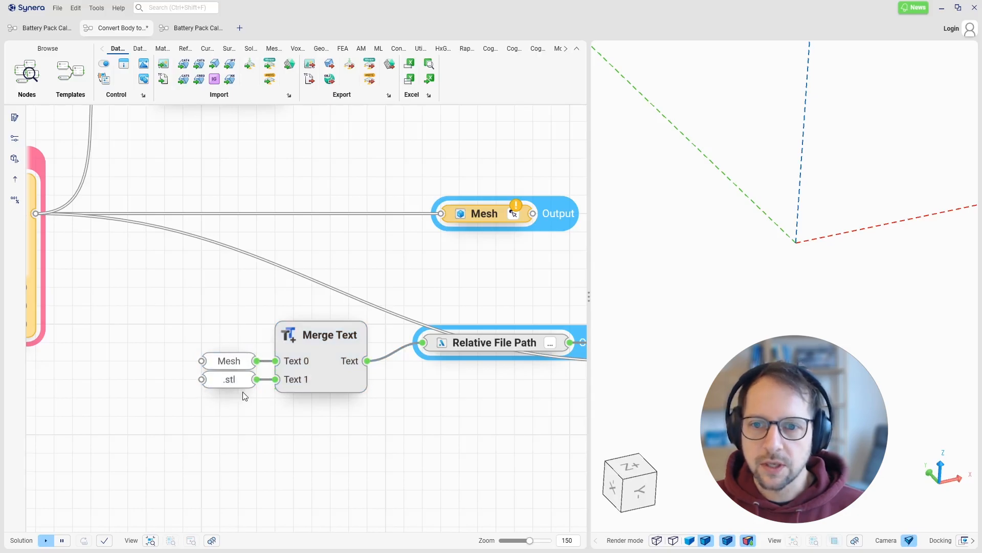
{"action": "scroll", "coordinate": [243, 406], "scroll_direction": "down", "scroll_amount": 2}
{"action": "scroll", "coordinate": [242, 407], "scroll_direction": "down", "scroll_amount": 1}
{"action": "middle_click_drag", "start_coordinate": [238, 407], "coordinate": [296, 409]}
{"action": "scroll", "coordinate": [383, 413], "scroll_direction": "down", "scroll_amount": 3}
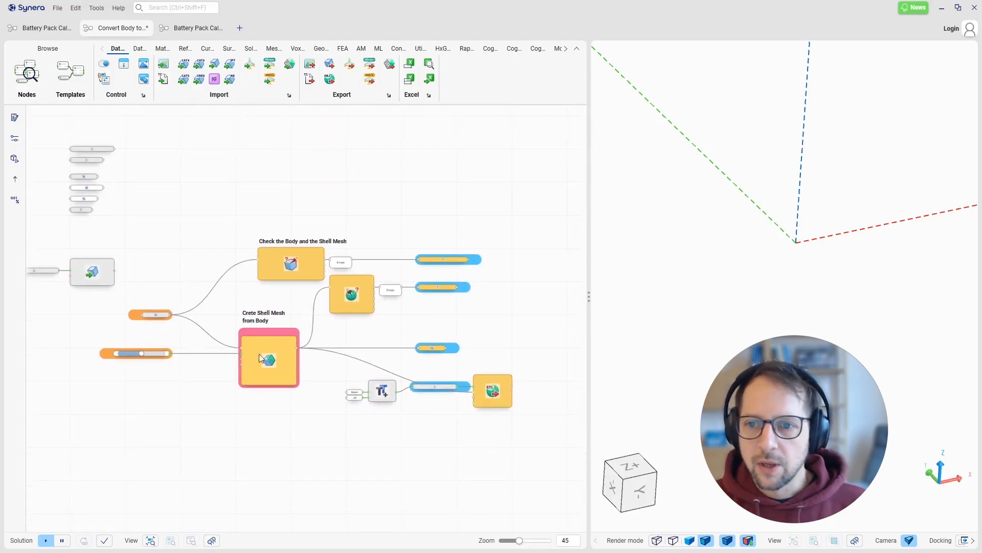
- Save the workflow and publish it again to Synera Run
{"action": "left_click", "coordinate": [57, 8]}
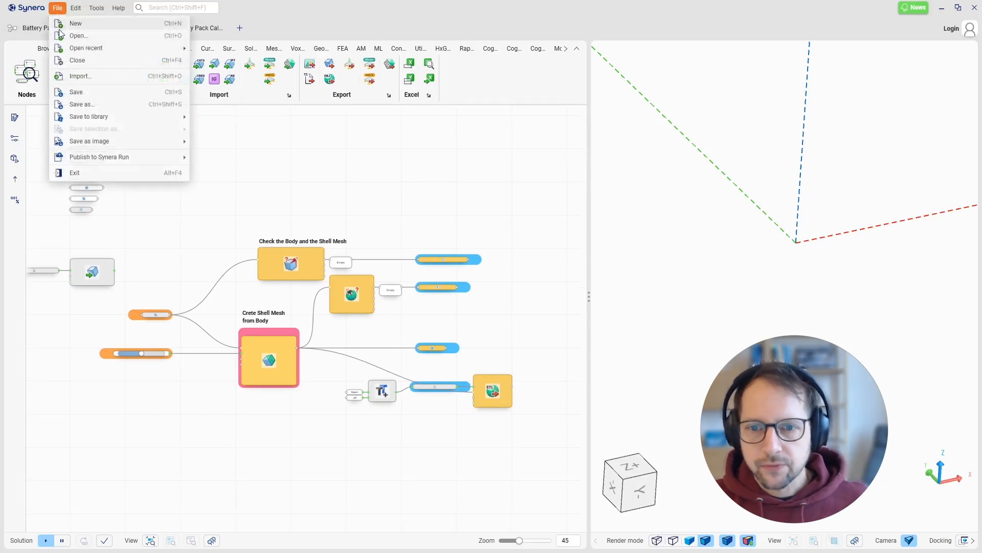
{"action": "left_click", "coordinate": [74, 91]}
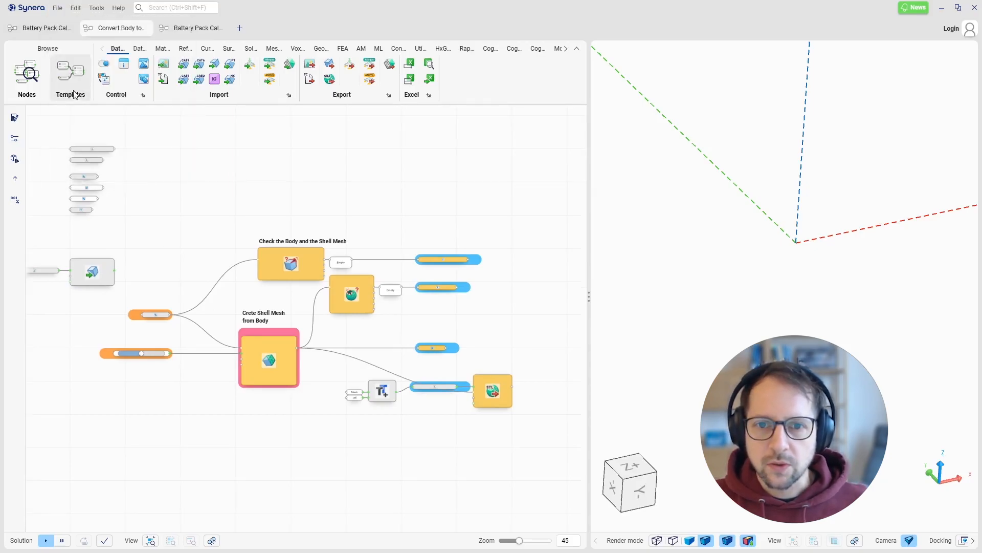
{"action": "left_click", "coordinate": [57, 7]}
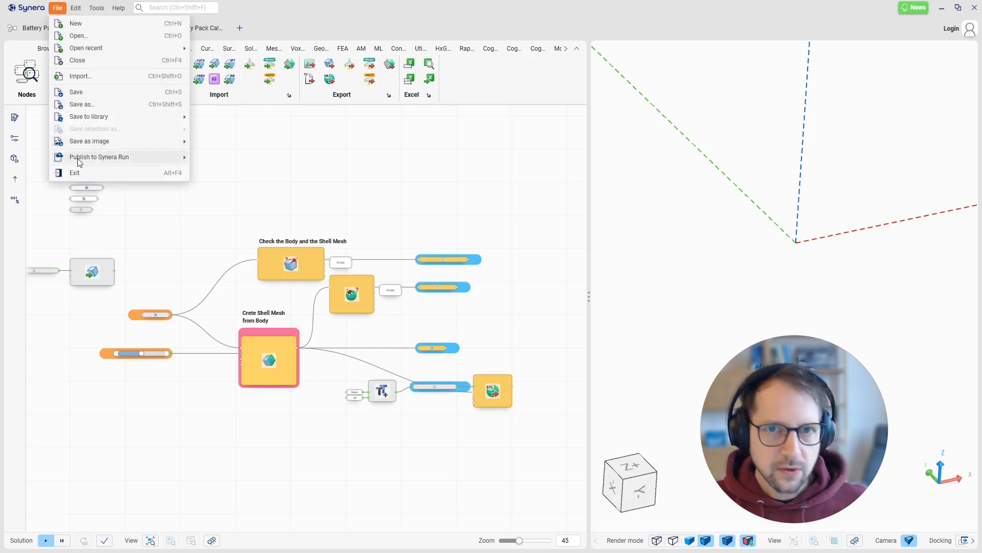
{"action": "mouse_move", "coordinate": [152, 157]}
{"action": "left_click", "coordinate": [217, 172]}
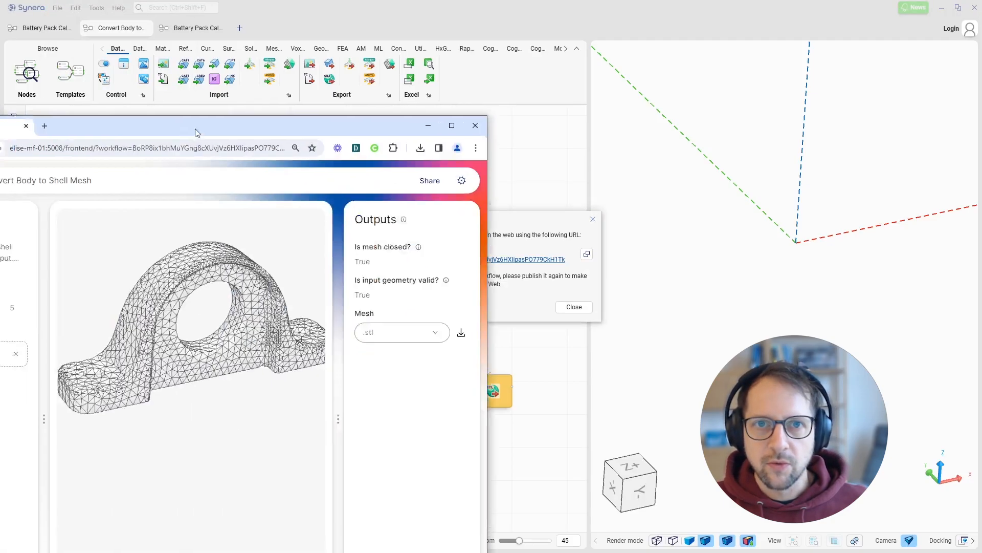
- Reload the Synera Run page in the browser and run the workflow with Bearing_2.x_t uploaded as the Body input
{"action": "double_click", "coordinate": [374, 4]}
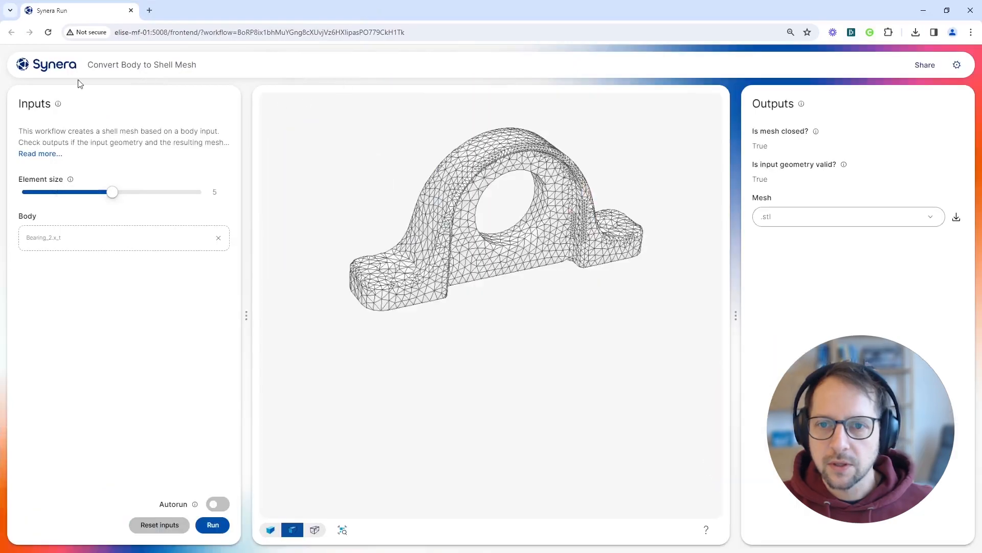
{"action": "left_click", "coordinate": [47, 34]}
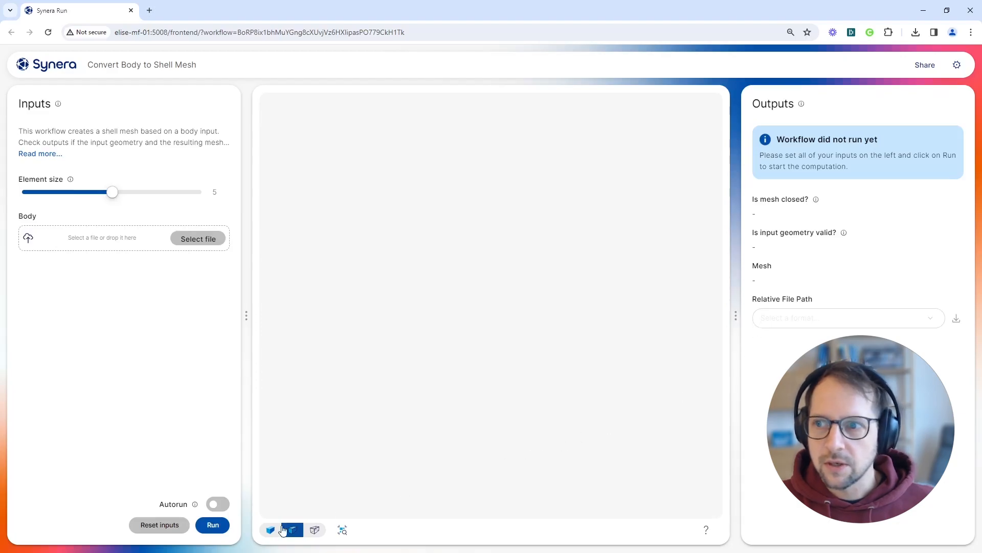
{"action": "left_click", "coordinate": [224, 529]}
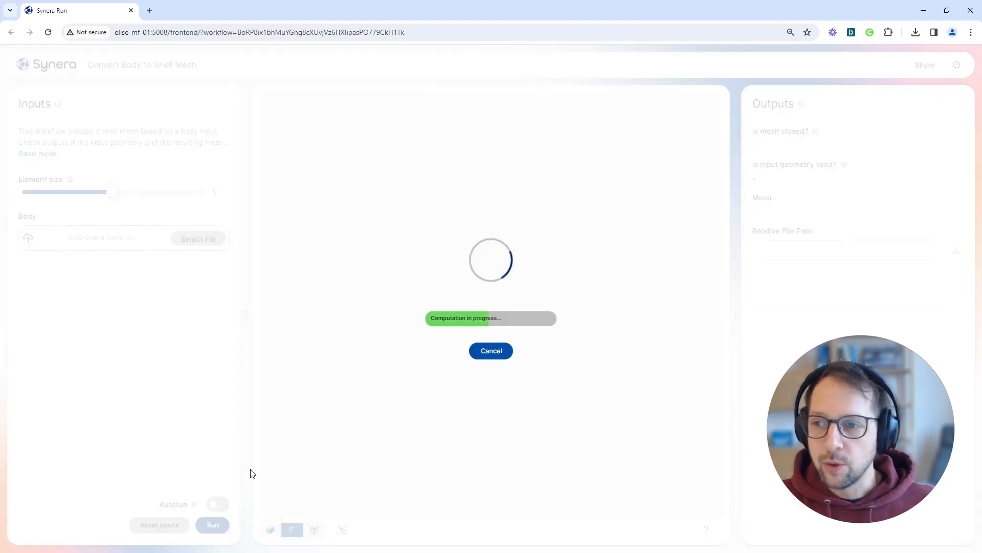
{"action": "left_click_drag", "start_coordinate": [42, 244], "coordinate": [217, 236]}
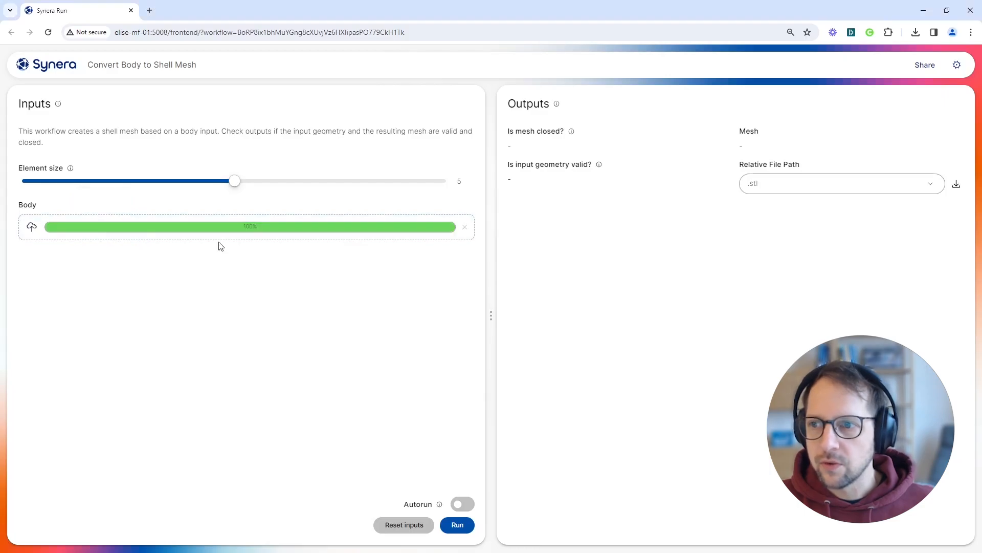
{"action": "left_click", "coordinate": [460, 525]}
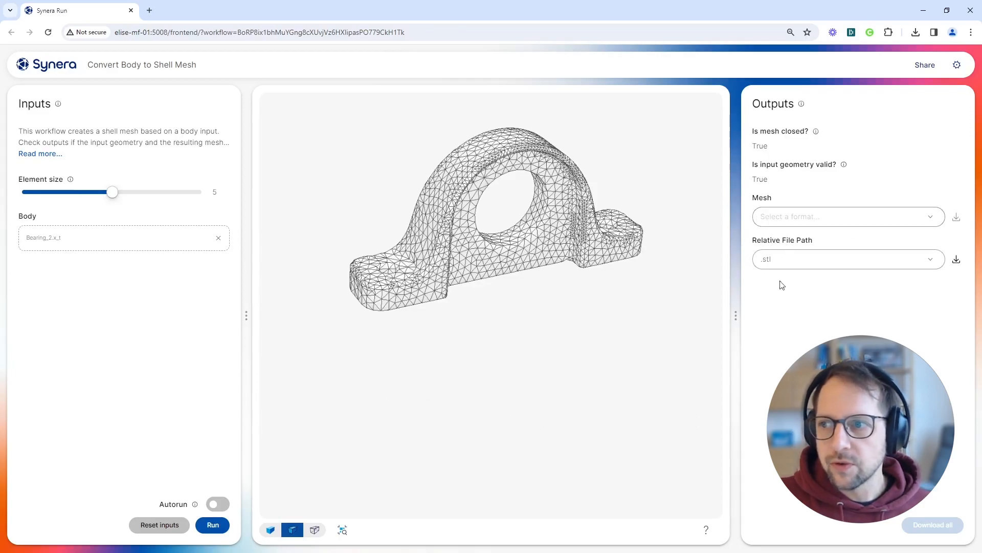
- Download the Relative File Path output as .stl and keep the blocked Mesh.stl file
{"action": "left_click", "coordinate": [928, 263]}
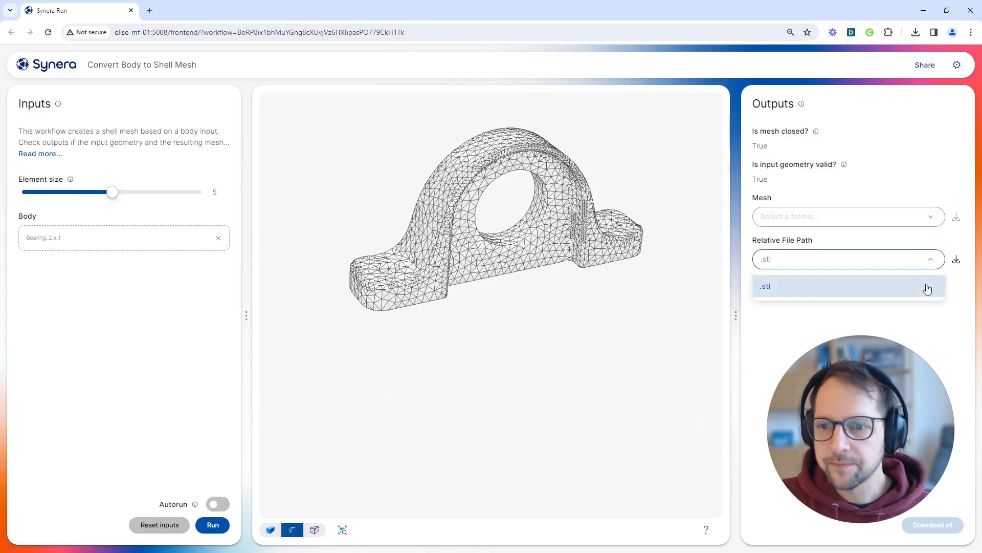
{"action": "left_click", "coordinate": [956, 289]}
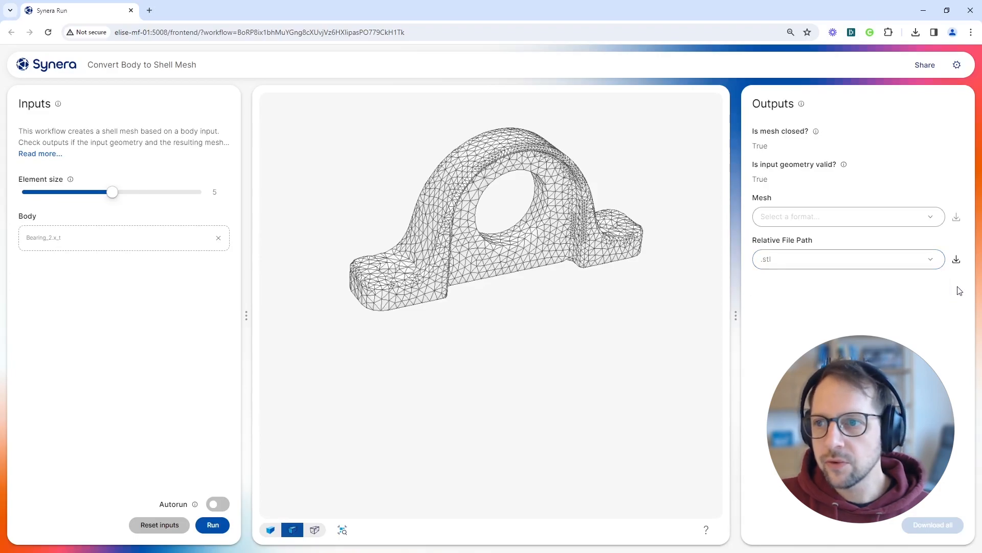
{"action": "left_click", "coordinate": [956, 260]}
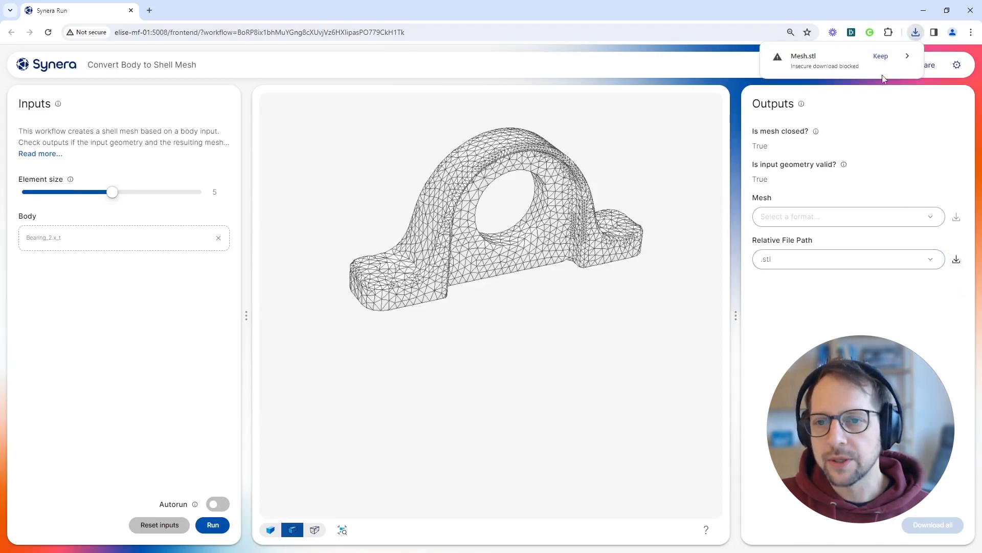
{"action": "left_click", "coordinate": [880, 57]}
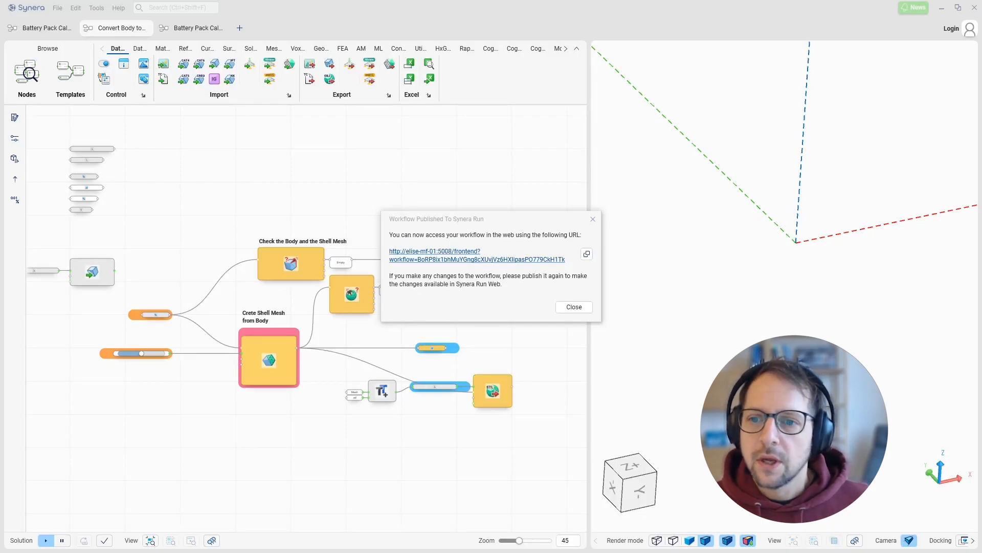
- Return to Synera, dismiss the publishing notice and move the Mesh text node away from Merge Text to beneath the Element size input
{"action": "left_click", "coordinate": [574, 307]}
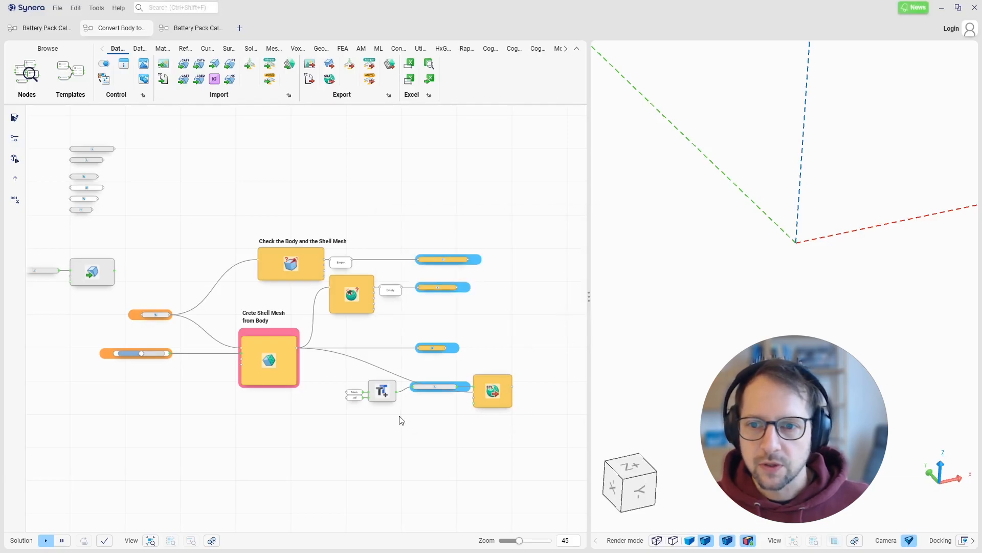
{"action": "scroll", "coordinate": [439, 406], "scroll_direction": "up", "scroll_amount": 5}
{"action": "right_click_drag", "start_coordinate": [421, 405], "coordinate": [358, 406]}
{"action": "right_click", "coordinate": [358, 407]}
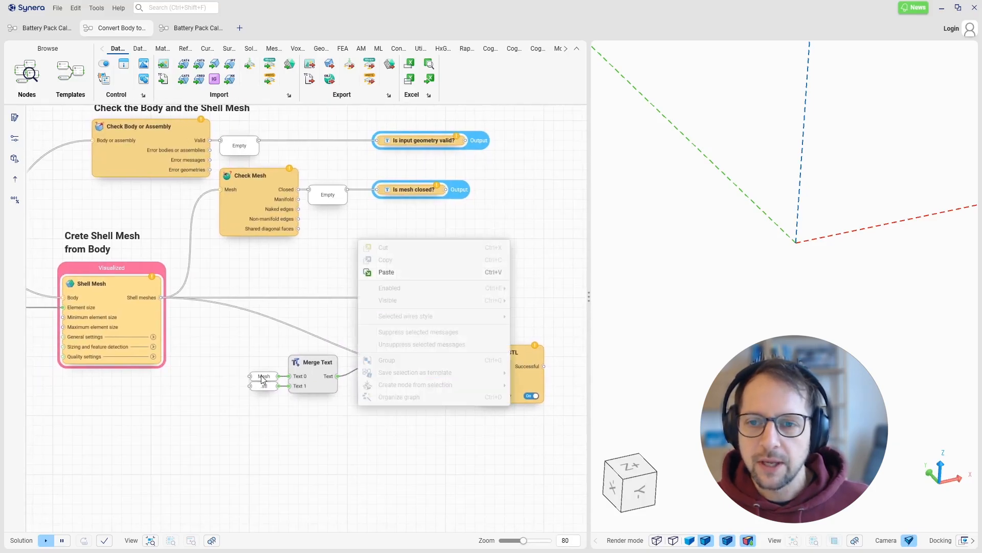
{"action": "left_click", "coordinate": [266, 360]}
{"action": "mouse_move", "coordinate": [264, 378]}
{"action": "left_mouse_down"}
{"action": "mouse_move", "coordinate": [252, 366]}
{"action": "mouse_move", "coordinate": [247, 376]}
{"action": "left_mouse_up"}
{"action": "left_click", "coordinate": [247, 376]}
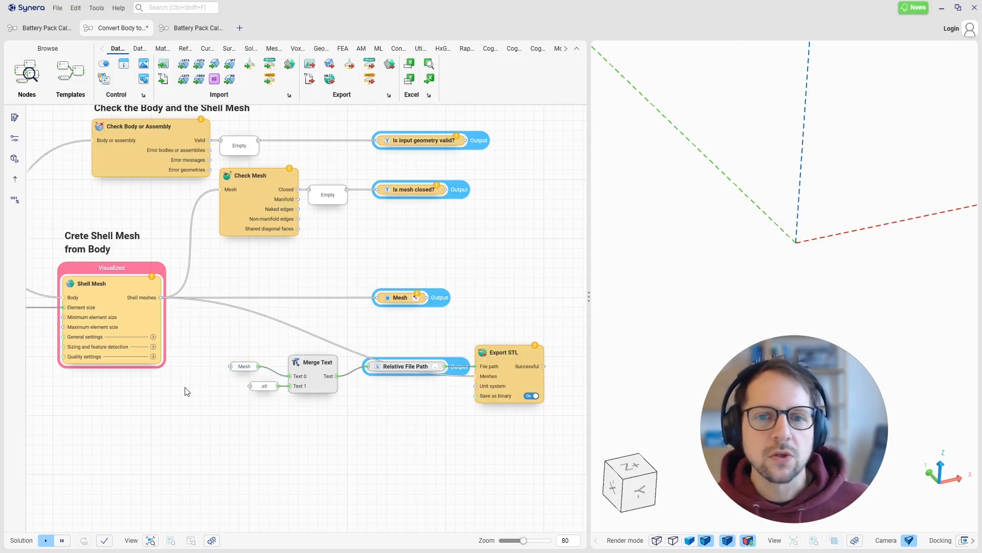
{"action": "left_click", "coordinate": [243, 366]}
{"action": "right_click_drag", "start_coordinate": [209, 393], "coordinate": [486, 381]}
{"action": "left_click_drag", "start_coordinate": [517, 370], "coordinate": [151, 381]}
{"action": "left_click", "coordinate": [178, 401]}
{"action": "right_click_drag", "start_coordinate": [231, 407], "coordinate": [188, 405]}
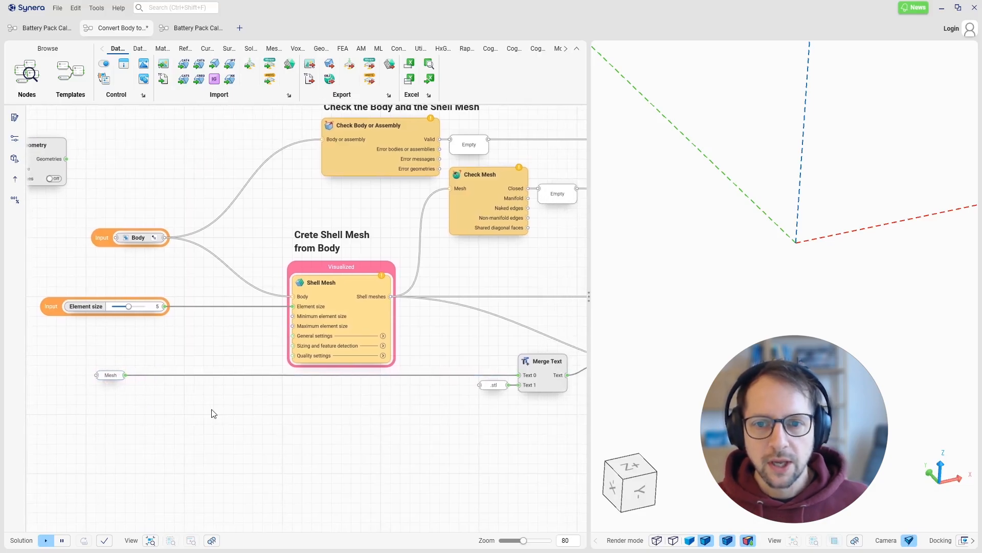
- Add a Text container just below the Mesh text node and register it as a workflow input
{"action": "double_click", "coordinate": [162, 398]}
{"action": "type", "text": "text"}
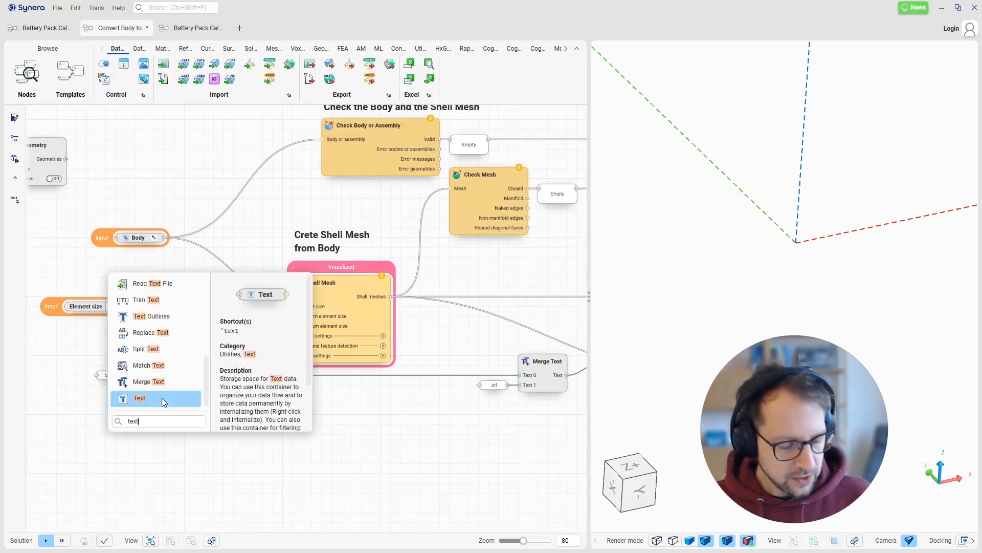
{"action": "left_click", "coordinate": [162, 398]}
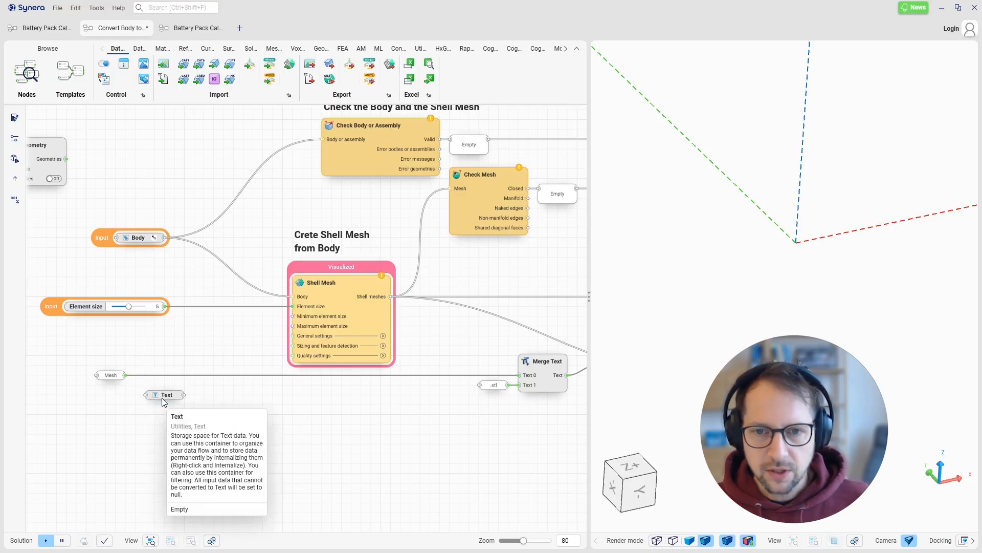
{"action": "right_click", "coordinate": [163, 397]}
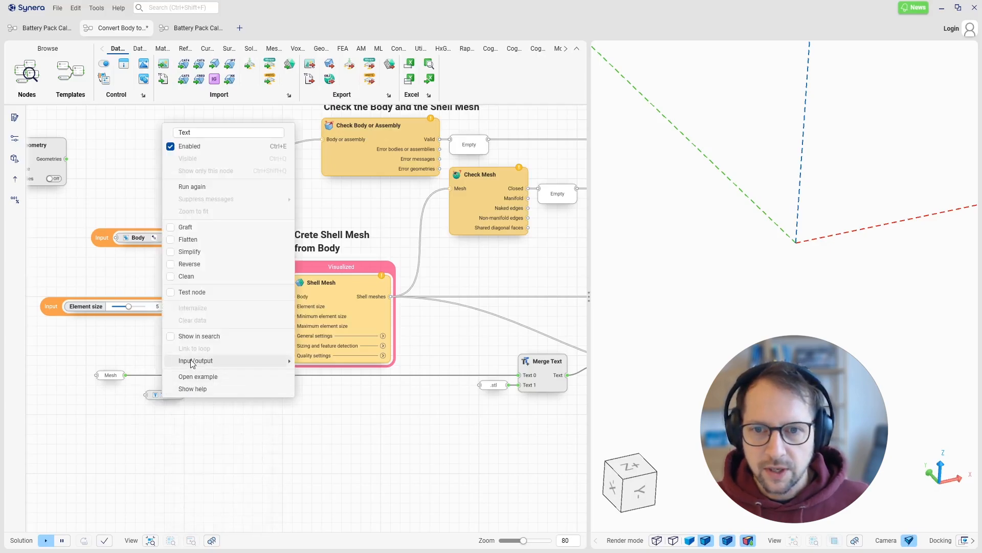
{"action": "mouse_move", "coordinate": [194, 360]}
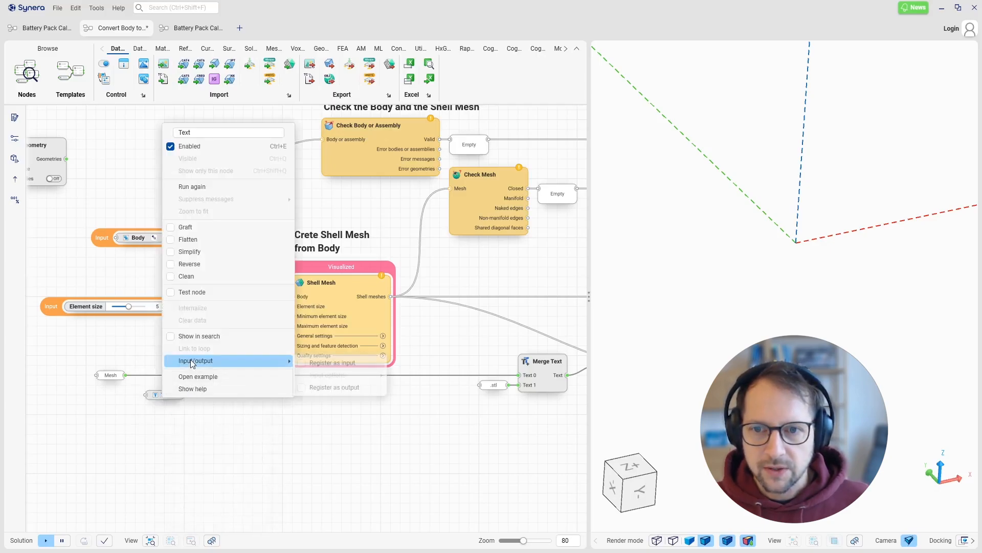
{"action": "left_click", "coordinate": [322, 364]}
- Connect the Text input to Text 0 of Merge Text, align it on that row, and feed the Mesh text node into it
{"action": "left_click_drag", "start_coordinate": [186, 394], "coordinate": [520, 377]}
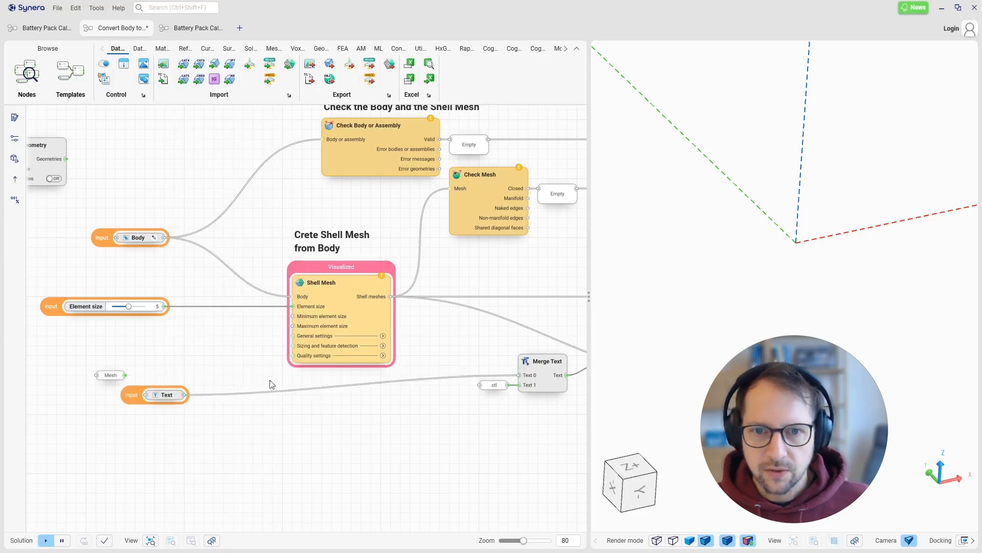
{"action": "left_click_drag", "start_coordinate": [166, 397], "coordinate": [176, 377]}
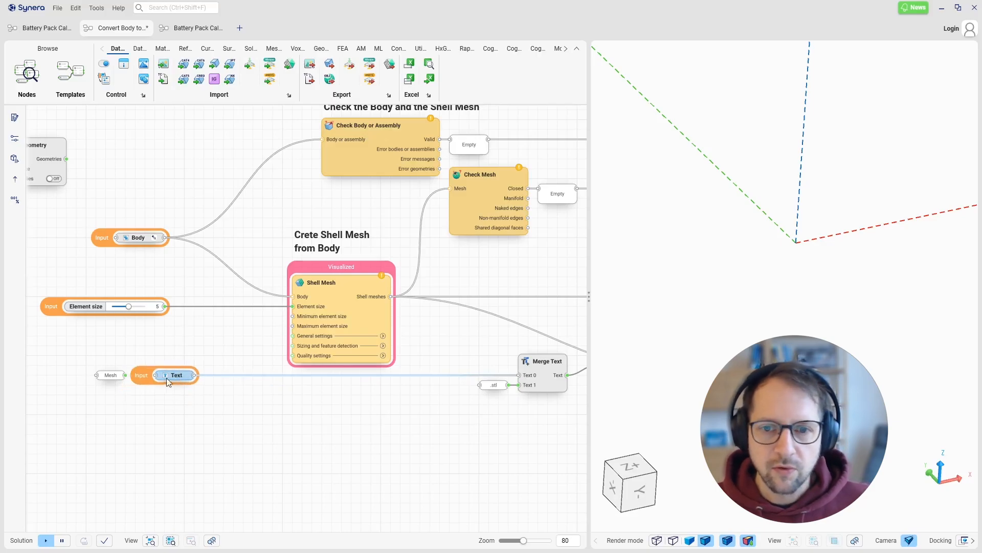
{"action": "left_click_drag", "start_coordinate": [113, 376], "coordinate": [113, 365]}
{"action": "left_click", "coordinate": [110, 381]}
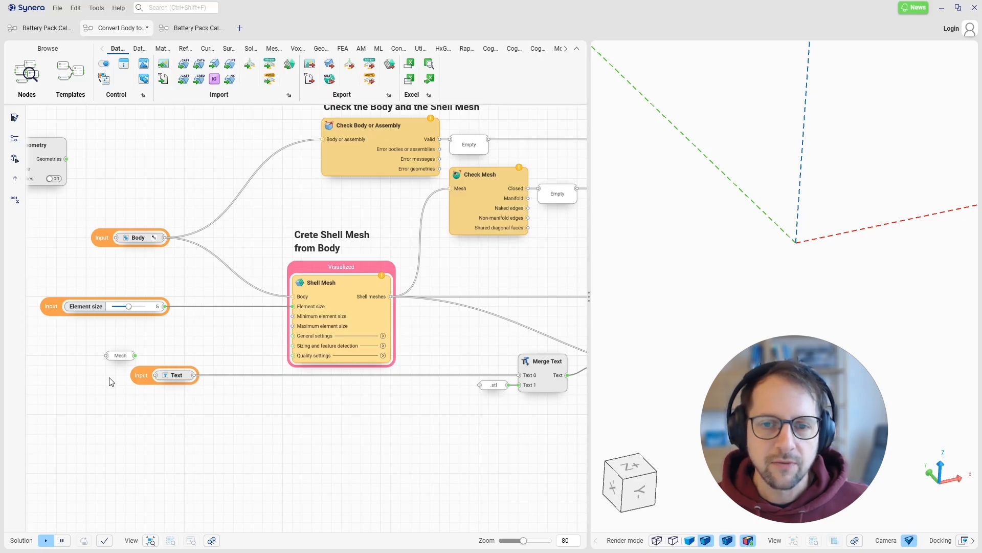
{"action": "left_click_drag", "start_coordinate": [142, 355], "coordinate": [155, 375]}
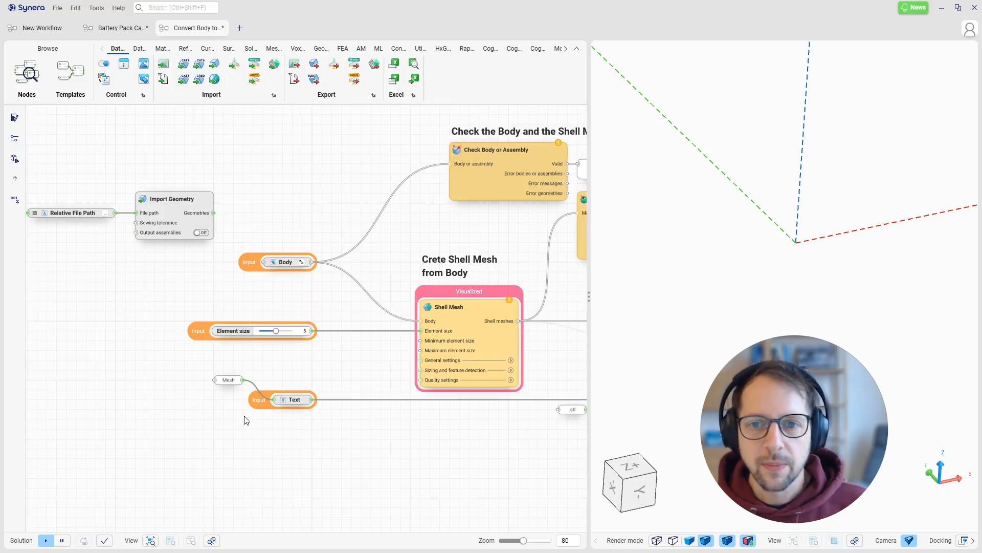
- Set the Text input's default value from the canvas in its input properties
{"action": "left_click", "coordinate": [15, 139]}
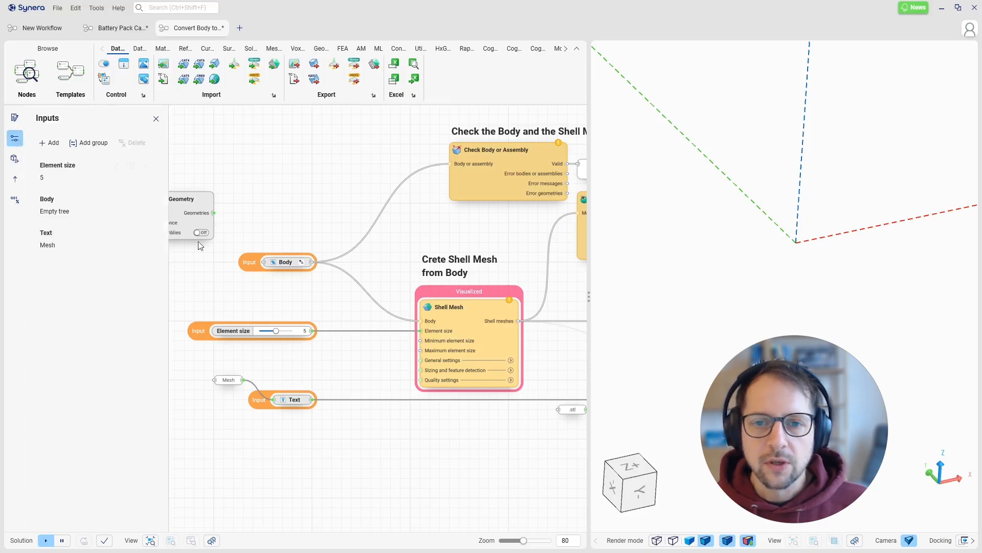
{"action": "left_click", "coordinate": [290, 402]}
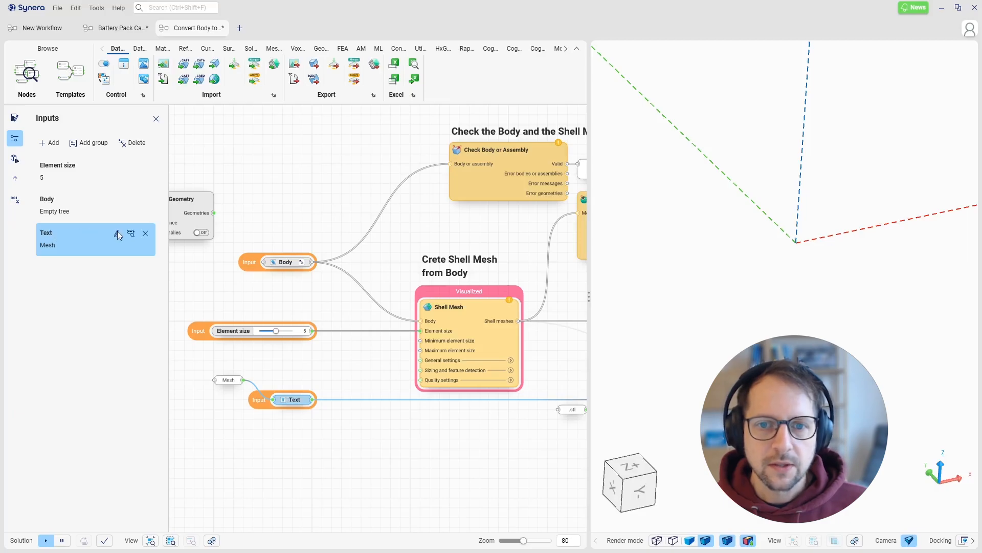
{"action": "left_click", "coordinate": [117, 234]}
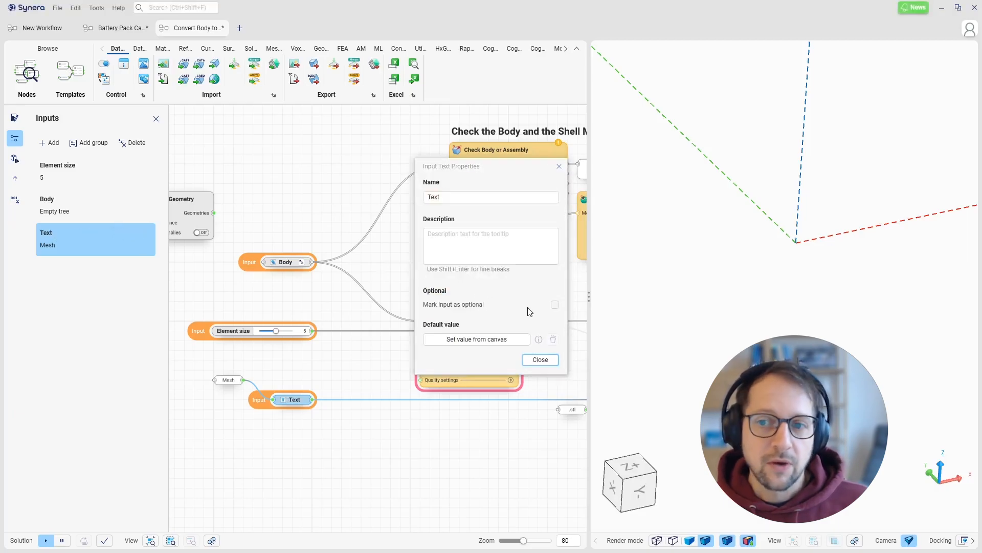
{"action": "left_click", "coordinate": [466, 338]}
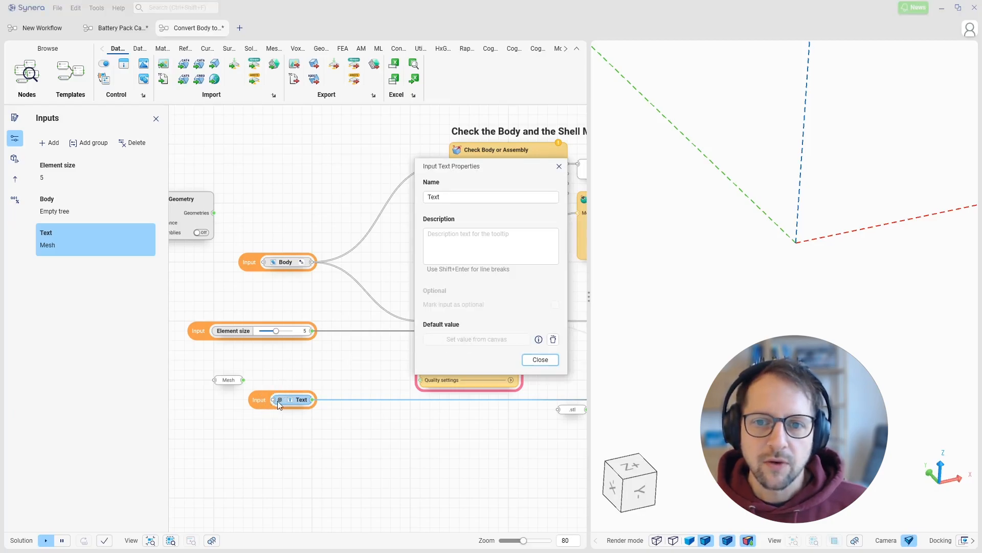
{"action": "left_click", "coordinate": [540, 360]}
{"action": "scroll", "coordinate": [265, 417], "scroll_direction": "up", "scroll_amount": 2}
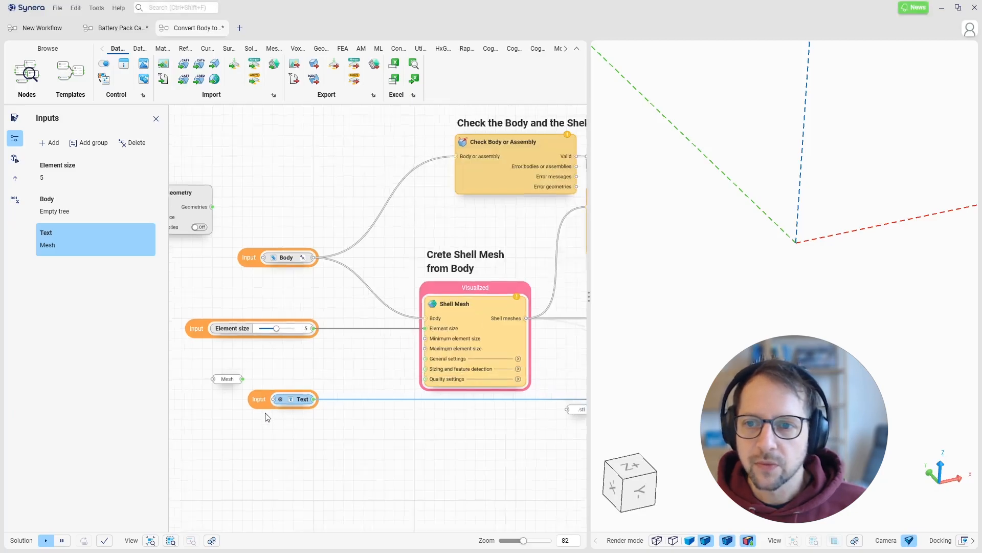
{"action": "middle_click_drag", "start_coordinate": [261, 417], "coordinate": [325, 401]}
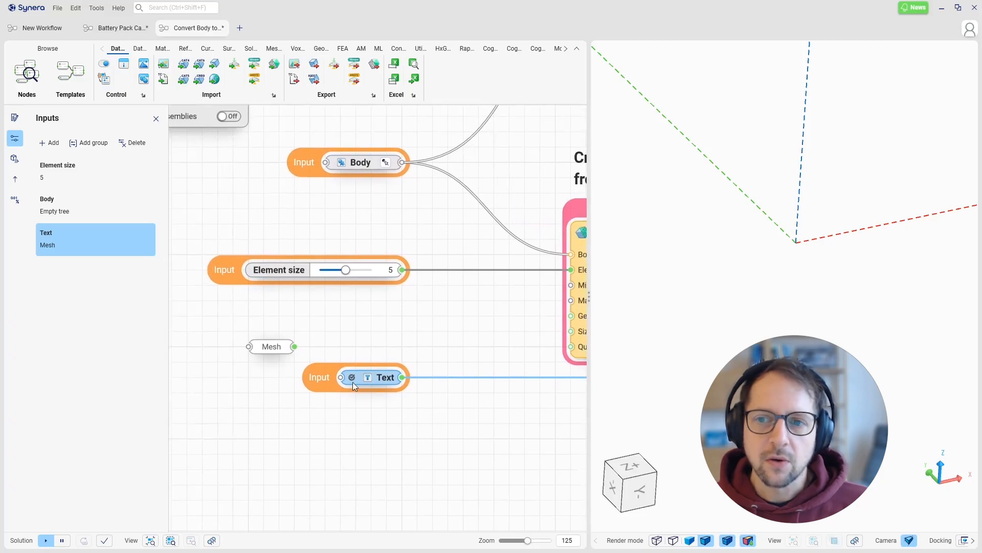
{"action": "left_click", "coordinate": [348, 412]}
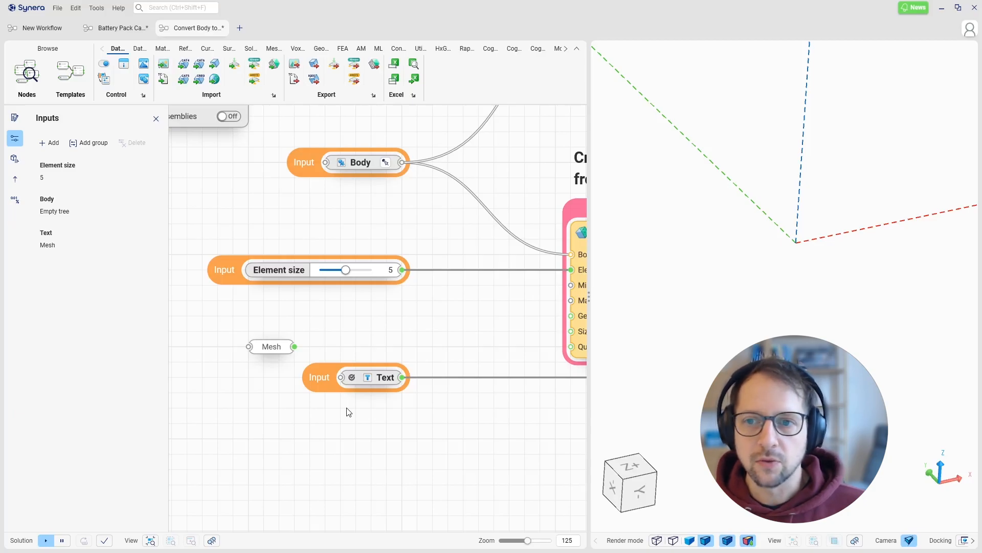
- Try marking the Body input as optional in its properties, and clear the option again
{"action": "scroll", "coordinate": [347, 407], "scroll_direction": "down", "scroll_amount": 2}
{"action": "middle_click_drag", "start_coordinate": [344, 406], "coordinate": [335, 434]}
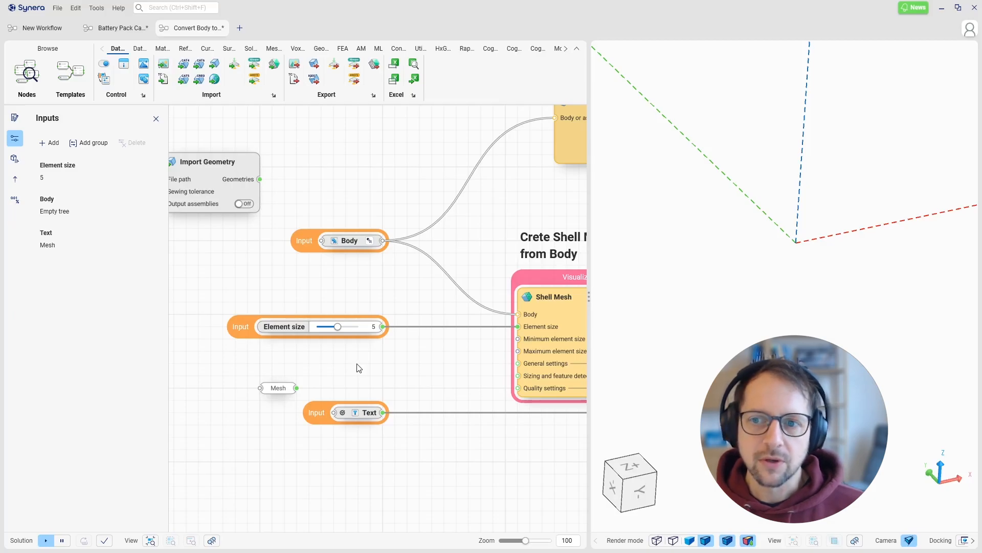
{"action": "left_click", "coordinate": [342, 244]}
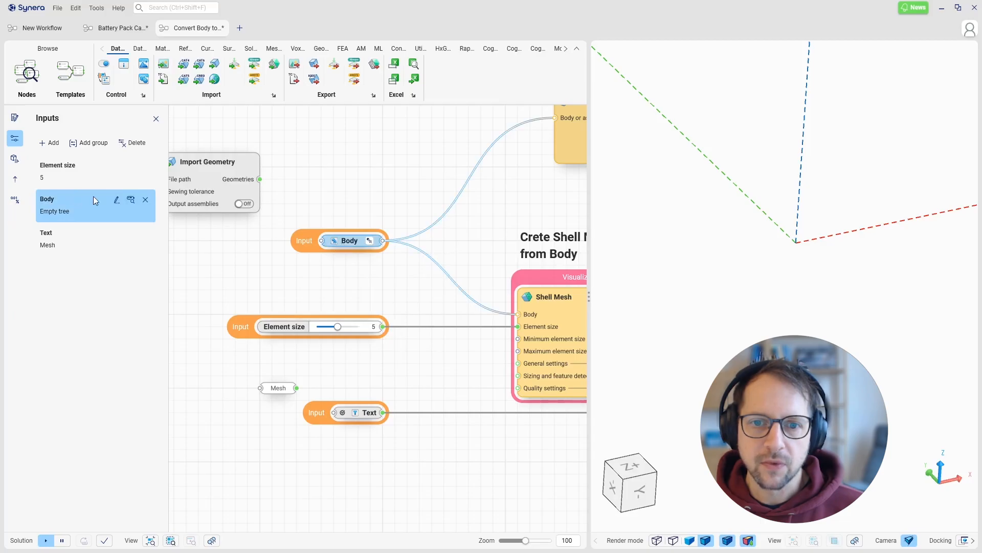
{"action": "left_click", "coordinate": [114, 201]}
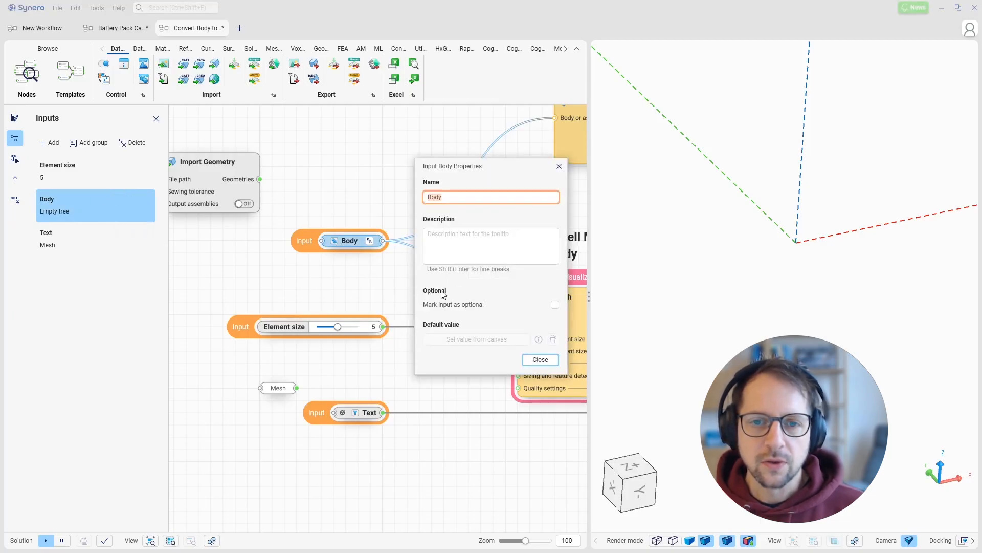
{"action": "left_click", "coordinate": [554, 307]}
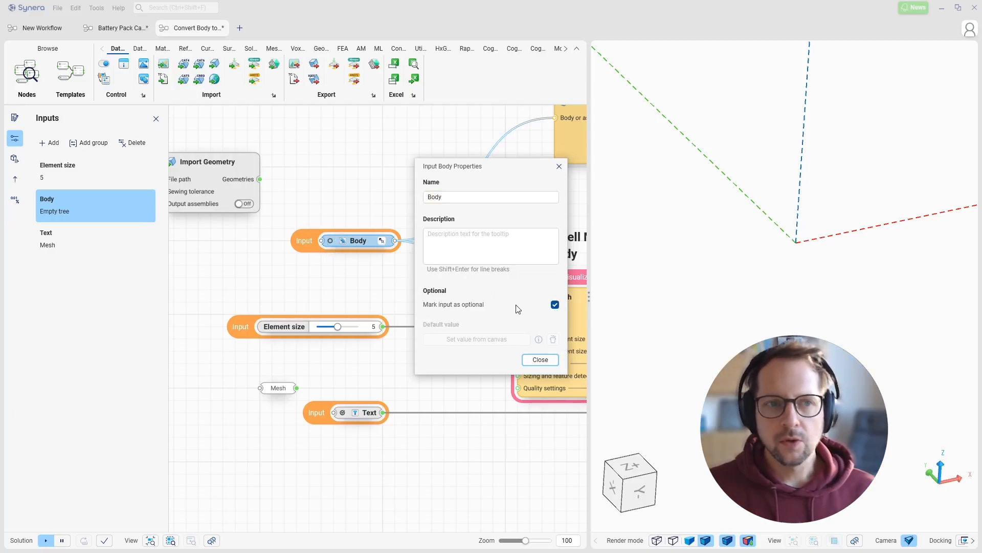
{"action": "left_click", "coordinate": [555, 306]}
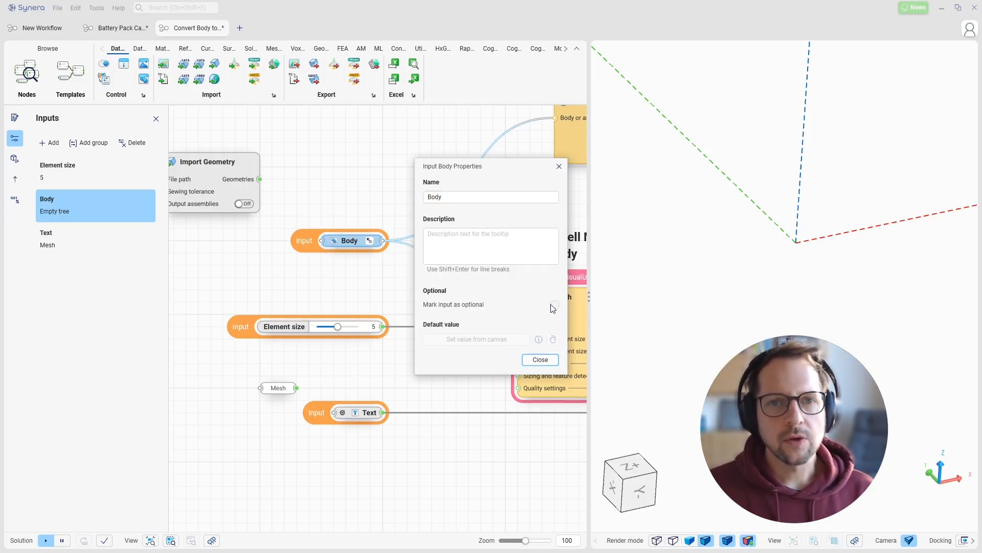
{"action": "left_click", "coordinate": [535, 360]}
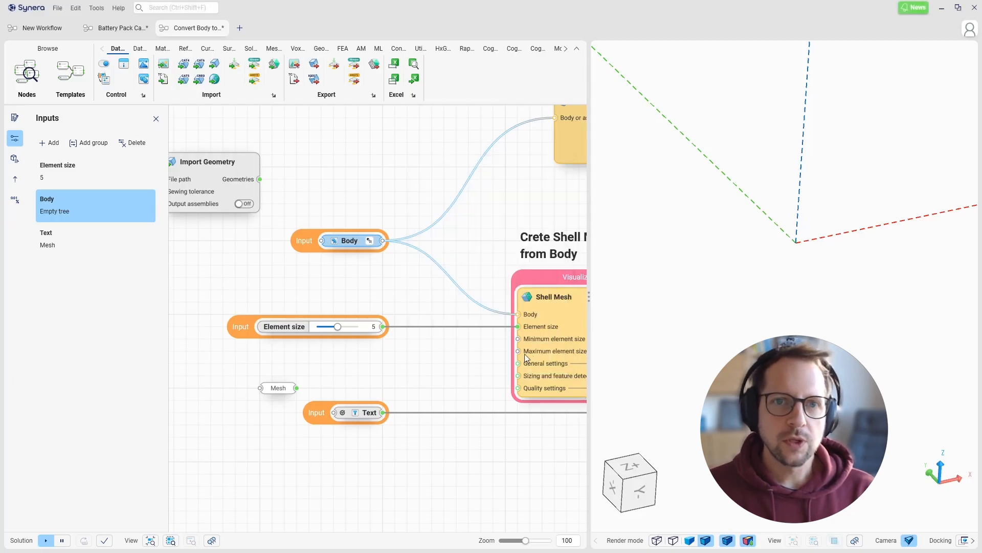